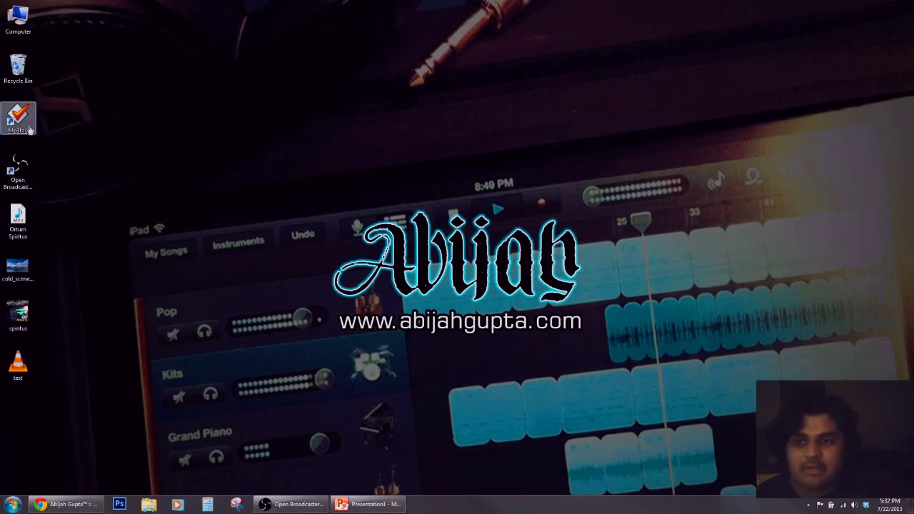
pyautogui.click(25, 126)
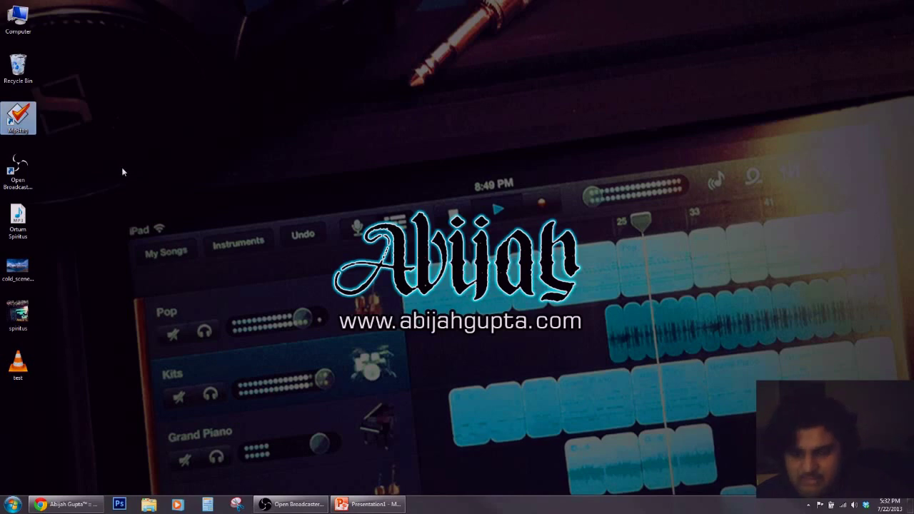
pyautogui.click(61, 209)
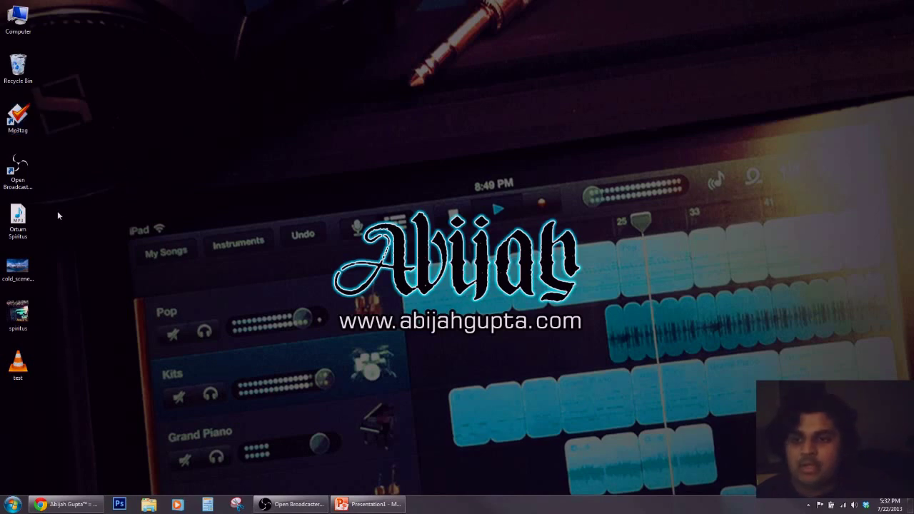
pyautogui.click(22, 220)
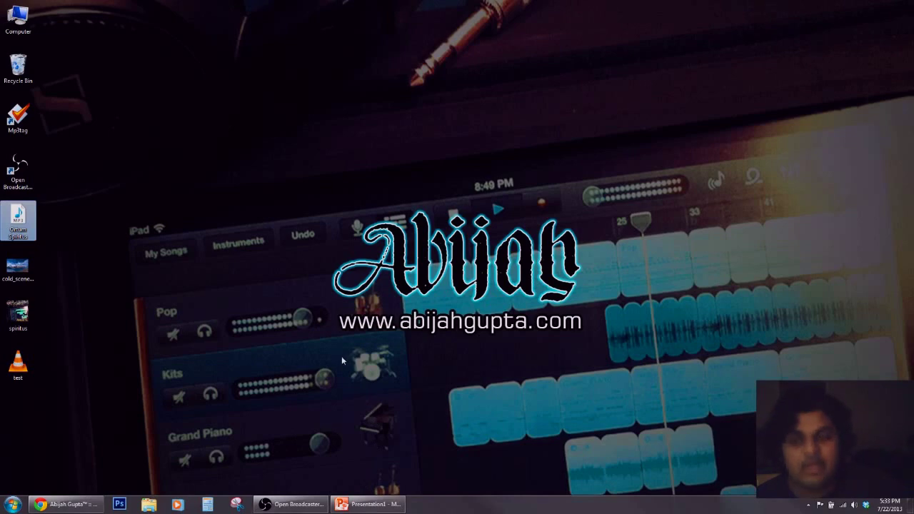
# View the cold scenery wallpaper and the spiritus cover image from the desktop, closing each one.
pyautogui.doubleClick(18, 268)
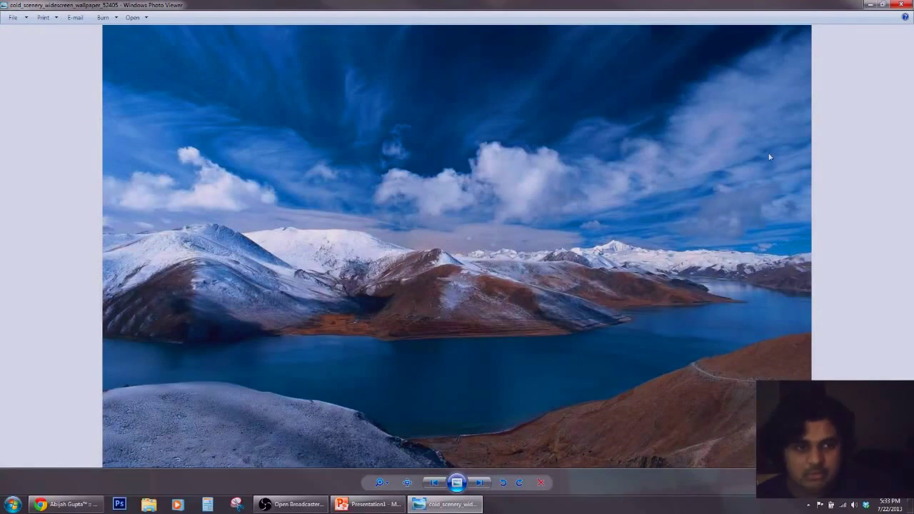
pyautogui.click(901, 4)
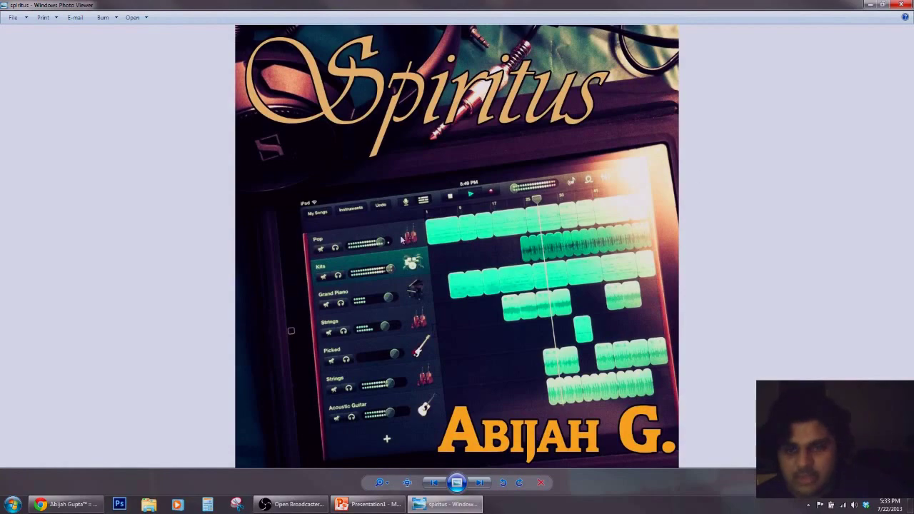
pyautogui.click(897, 4)
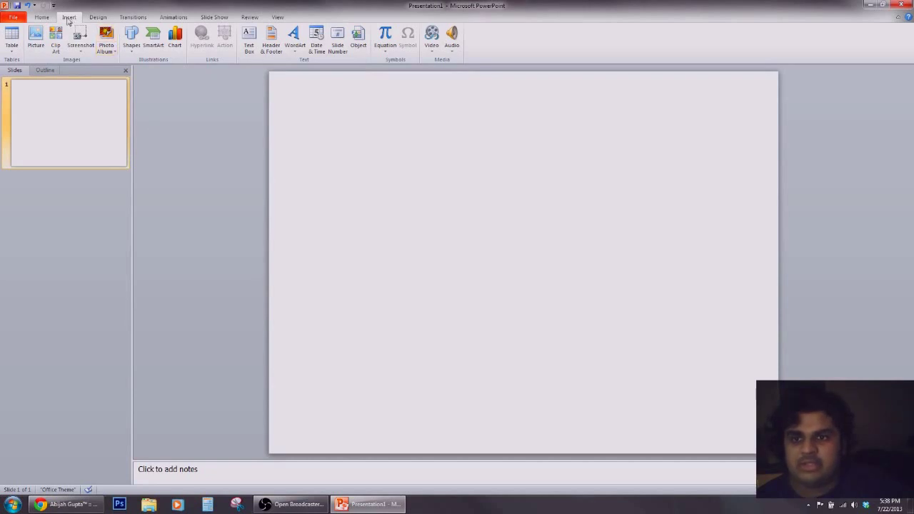
# Draw a square flush with the slide's left edge and spanning the slide's full height.
pyautogui.click(131, 37)
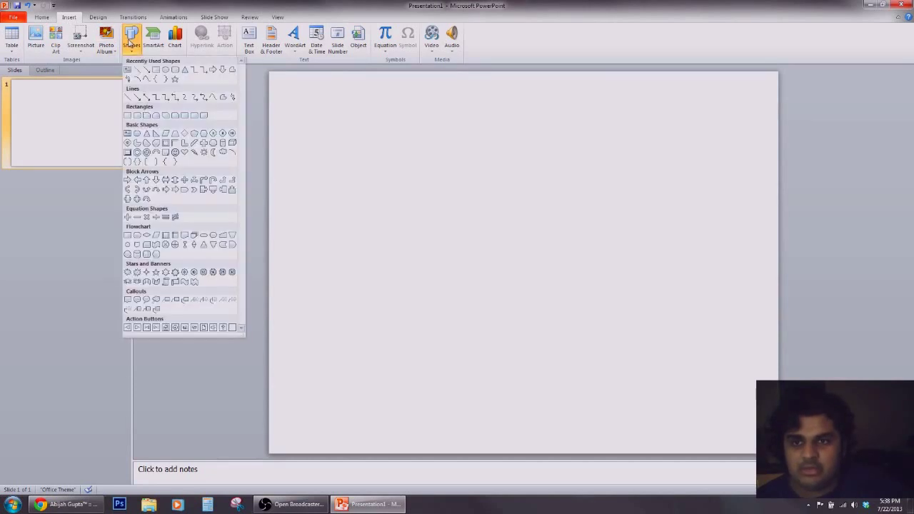
pyautogui.click(128, 116)
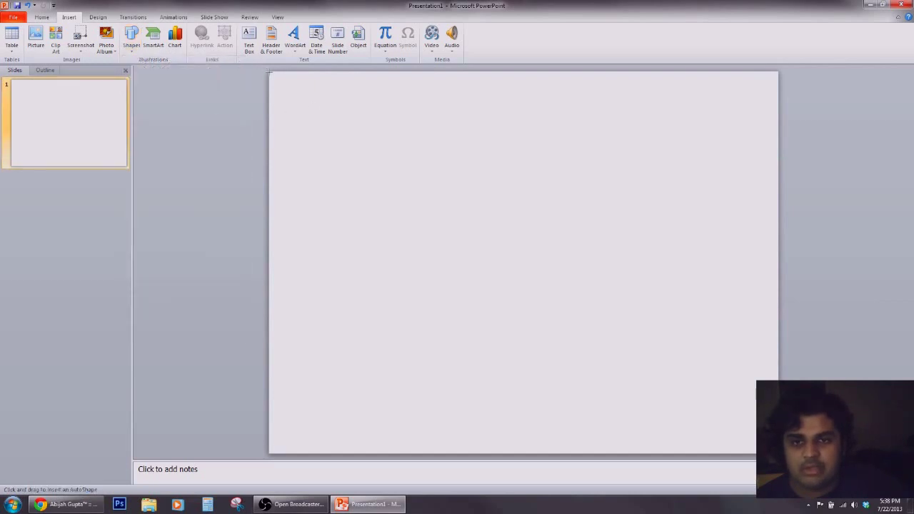
pyautogui.moveTo(269, 70)
pyautogui.mouseDown()
pyautogui.moveTo(329, 128)
pyautogui.moveTo(421, 179)
pyautogui.moveTo(418, 205)
pyautogui.moveTo(614, 361)
pyautogui.moveTo(638, 245)
pyautogui.moveTo(464, 227)
pyautogui.moveTo(624, 333)
pyautogui.moveTo(487, 289)
pyautogui.moveTo(427, 281)
pyautogui.moveTo(429, 343)
pyautogui.moveTo(412, 351)
pyautogui.moveTo(622, 286)
pyautogui.moveTo(616, 342)
pyautogui.moveTo(650, 364)
pyautogui.mouseUp()
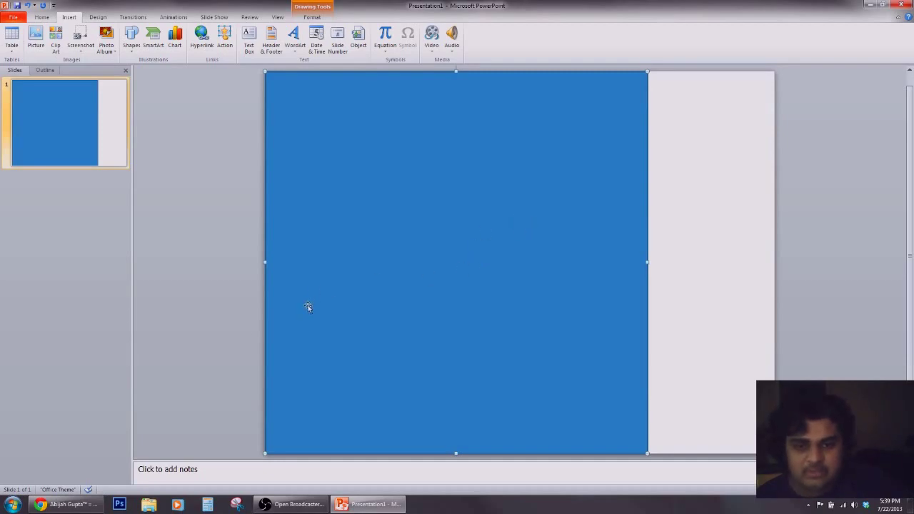
pyautogui.click(202, 337)
# Look at the cold scenery wallpaper on the desktop, close it, and insert that image file into the PowerPoint slide.
pyautogui.press('super+d')
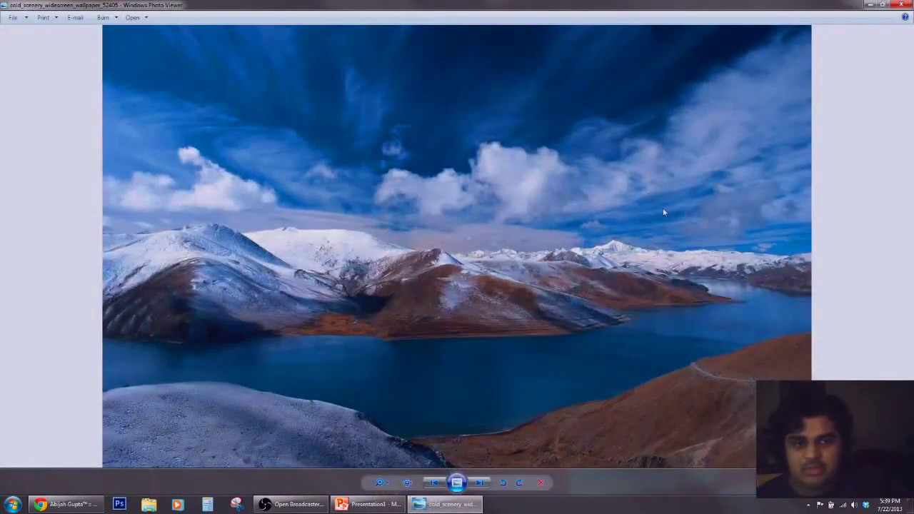
pyautogui.click(901, 4)
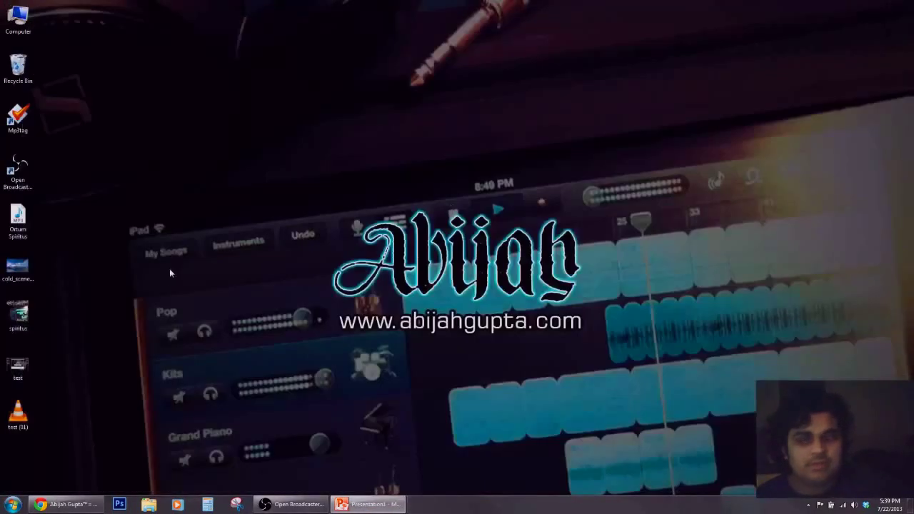
pyautogui.moveTo(25, 275); pyautogui.dragTo(386, 259)
# Scale and move the landscape picture so it covers the square from the slide's top edge to its bottom and right edges.
pyautogui.moveTo(256, 117); pyautogui.dragTo(254, 407)
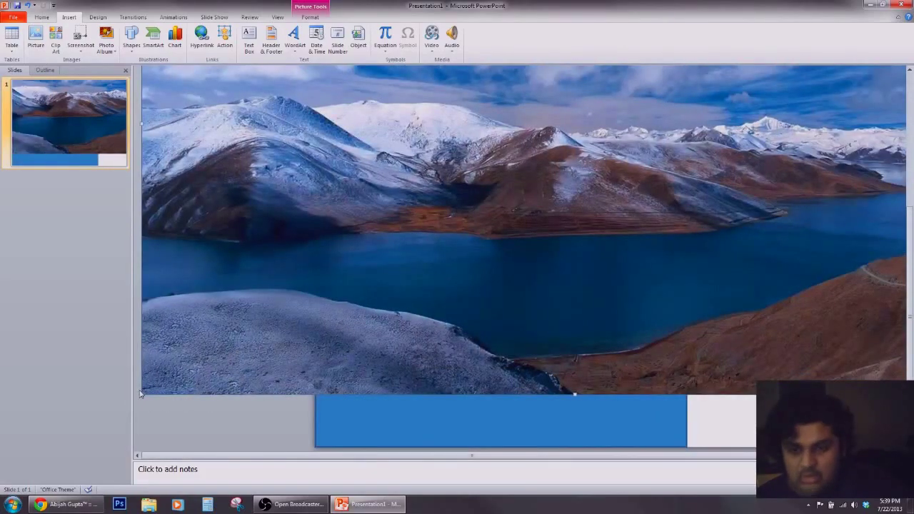
pyautogui.moveTo(141, 394); pyautogui.dragTo(447, 204)
pyautogui.moveTo(558, 99); pyautogui.dragTo(326, 331)
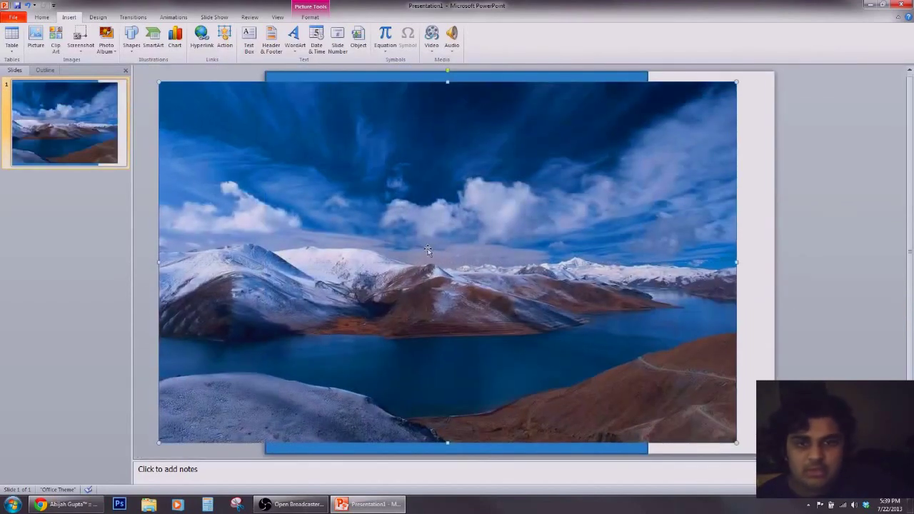
pyautogui.moveTo(416, 224); pyautogui.dragTo(416, 214)
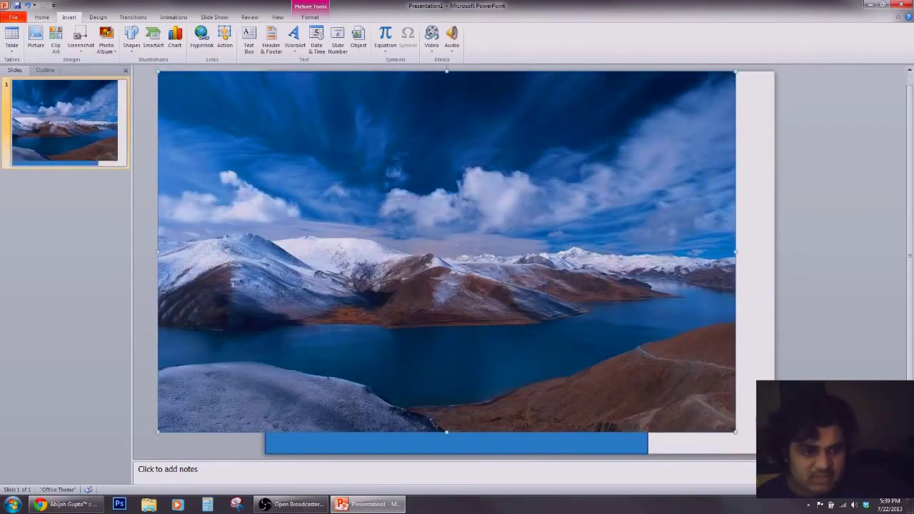
pyautogui.moveTo(736, 433); pyautogui.dragTo(775, 456)
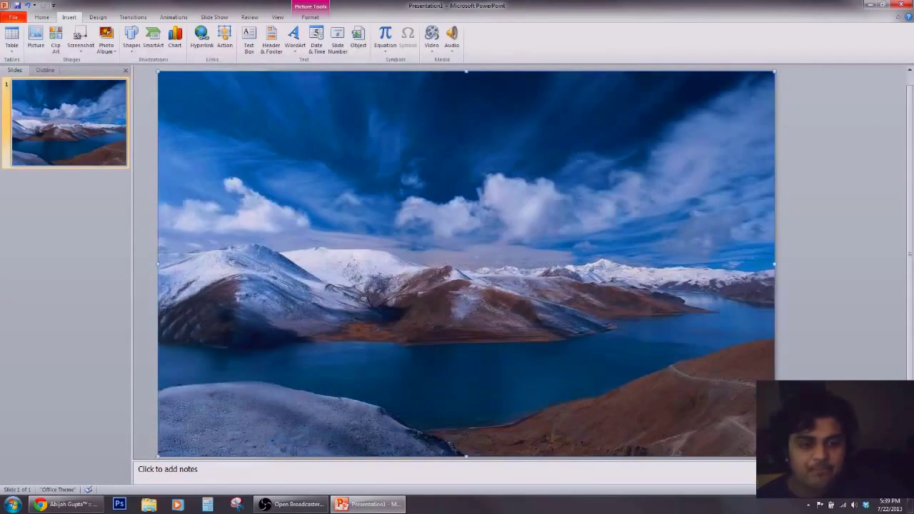
# Send the landscape picture to the back, behind the blue square.
pyautogui.rightClick(486, 195)
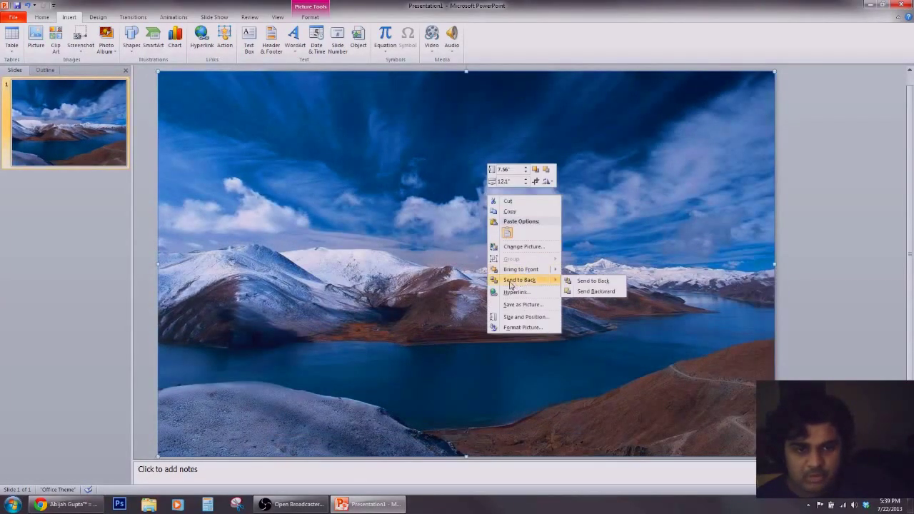
pyautogui.rightClick(357, 145)
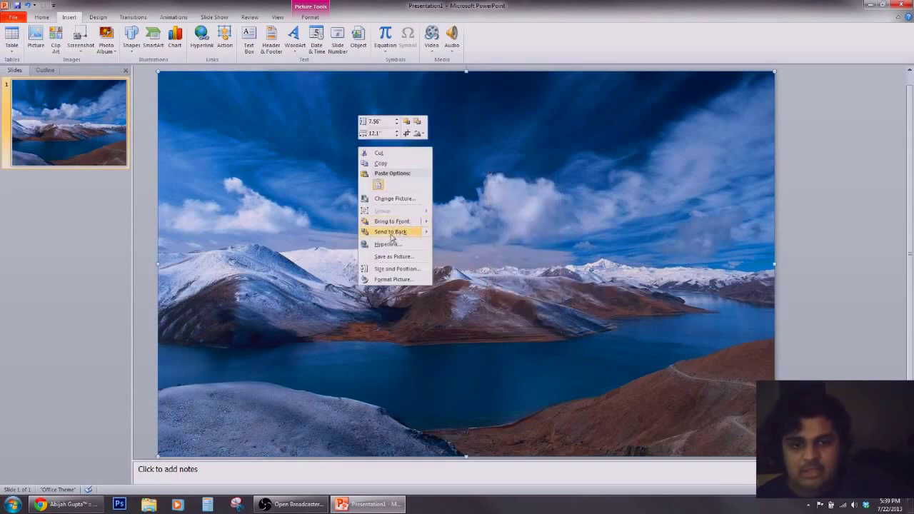
pyautogui.moveTo(396, 233)
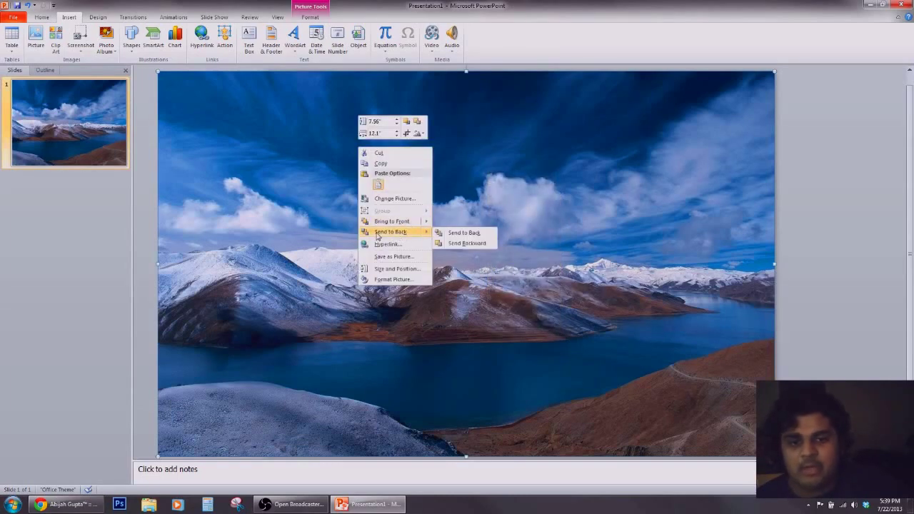
pyautogui.click(377, 234)
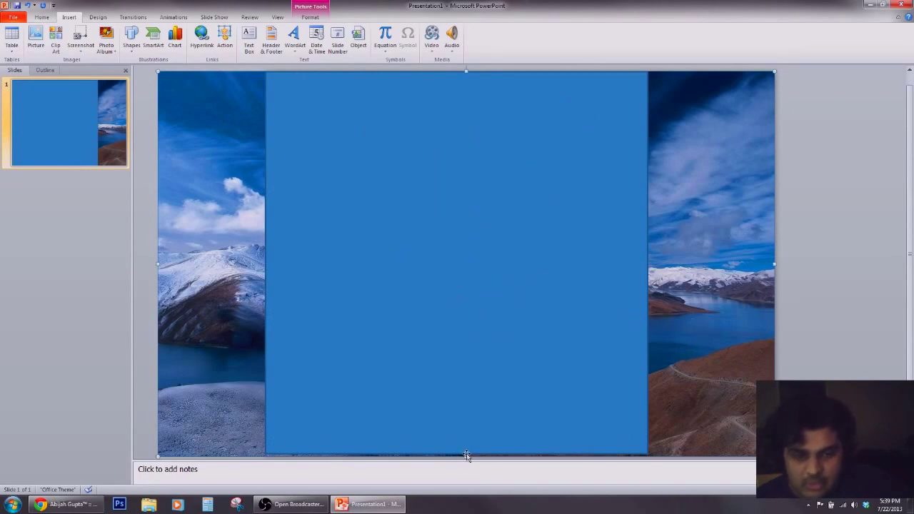
# Shrink the landscape picture's height to 7.5" to match the square's bottom edge, and nudge the picture slightly left.
pyautogui.moveTo(466, 456); pyautogui.dragTo(468, 455)
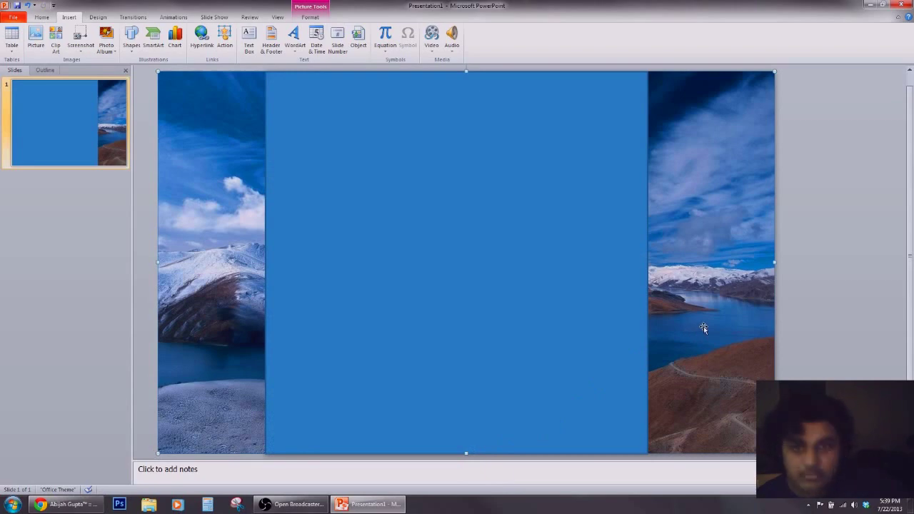
pyautogui.press('Left')
pyautogui.press('Left')
pyautogui.press('Right')
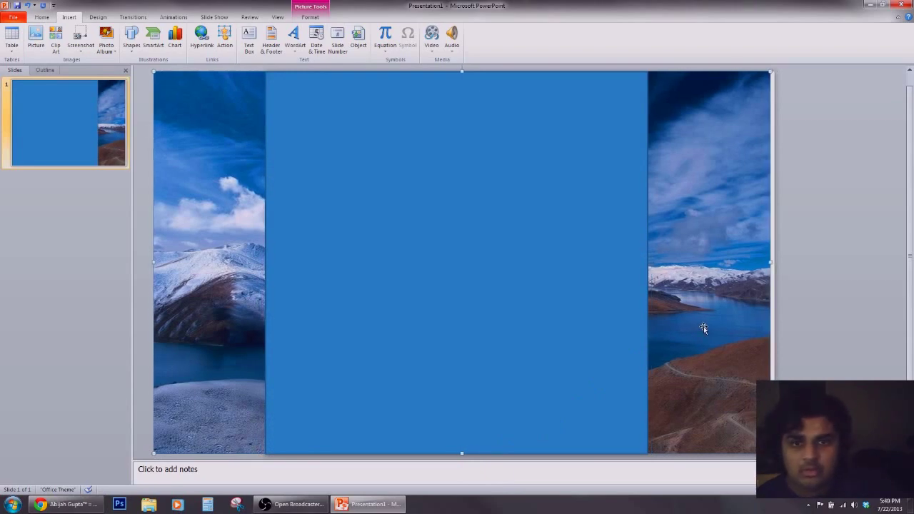
# Crop both sides of the landscape picture to the blue square's edges, making it 7.5" by 7.5".
pyautogui.click(307, 20)
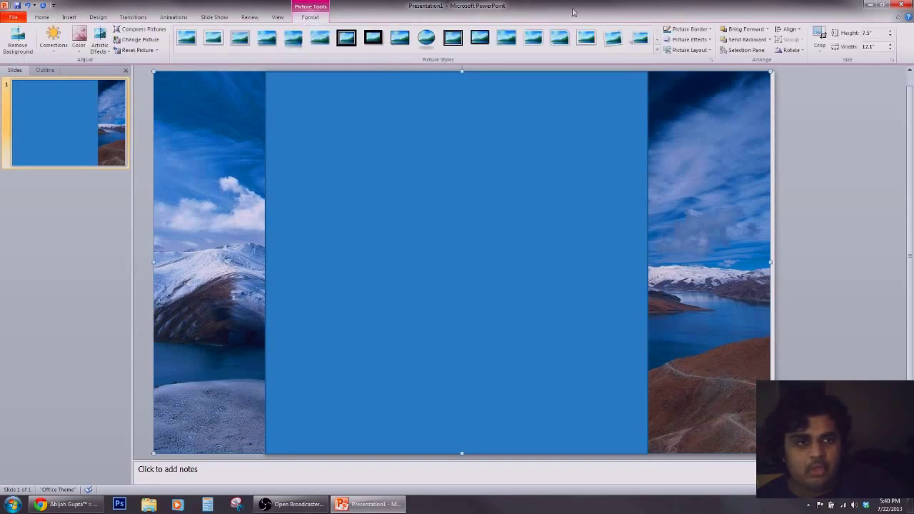
pyautogui.click(819, 35)
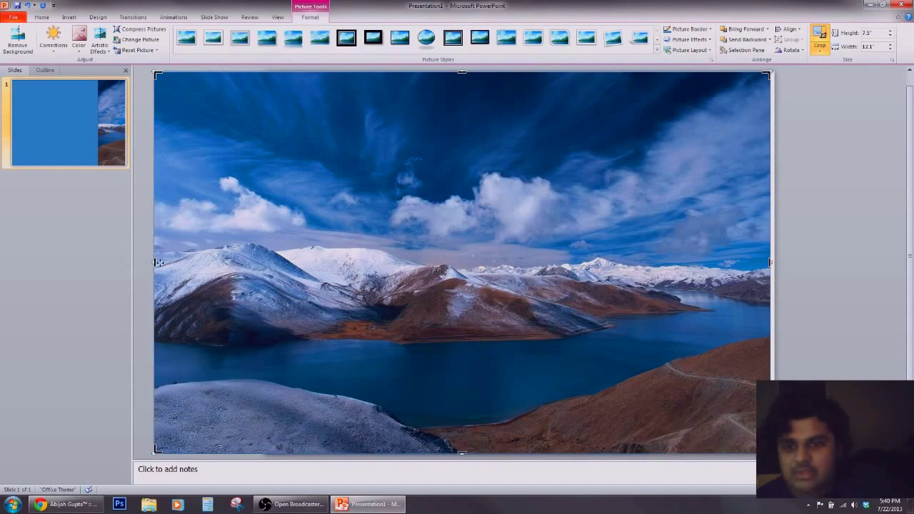
pyautogui.moveTo(156, 262); pyautogui.dragTo(265, 290)
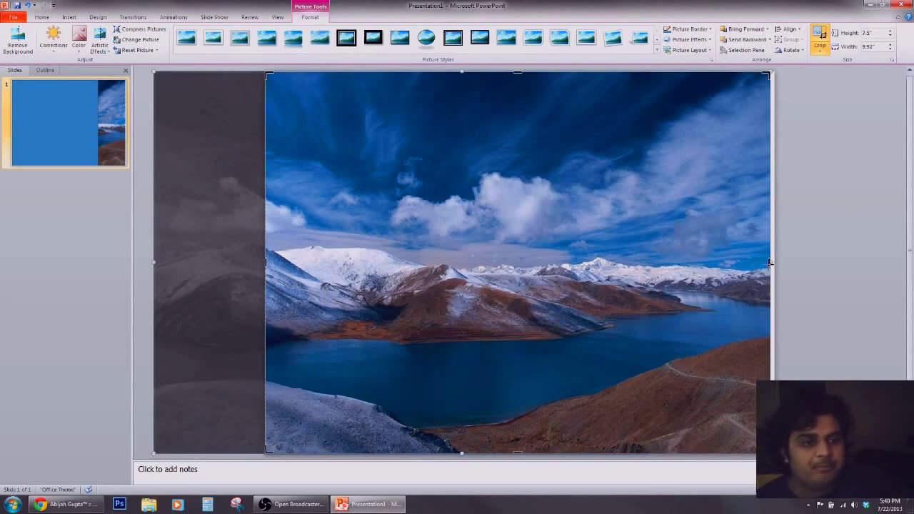
pyautogui.moveTo(770, 263); pyautogui.dragTo(645, 266)
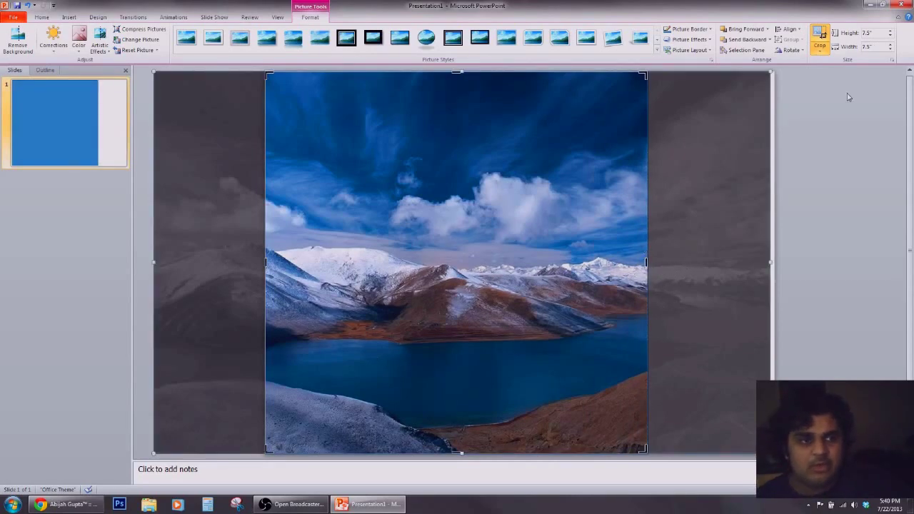
pyautogui.click(822, 36)
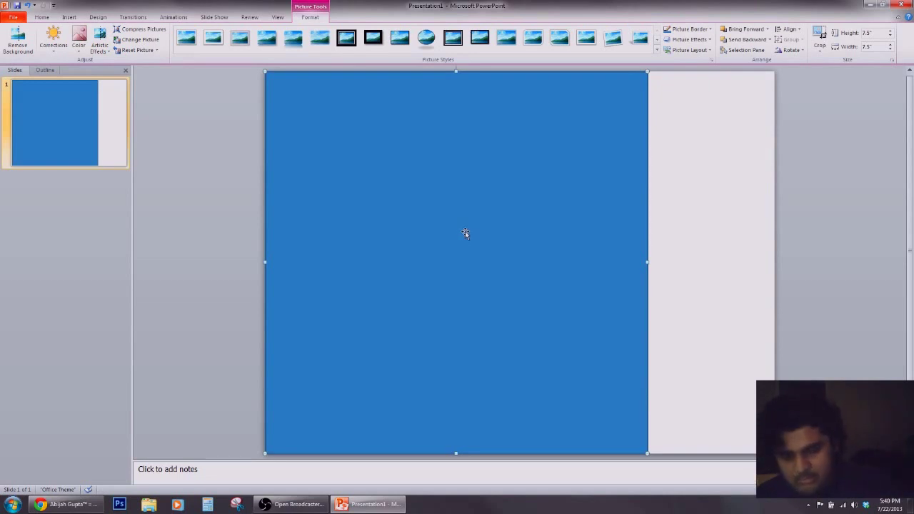
# Send the blue square to the back, behind the cropped landscape picture, and deselect it.
pyautogui.rightClick(511, 214)
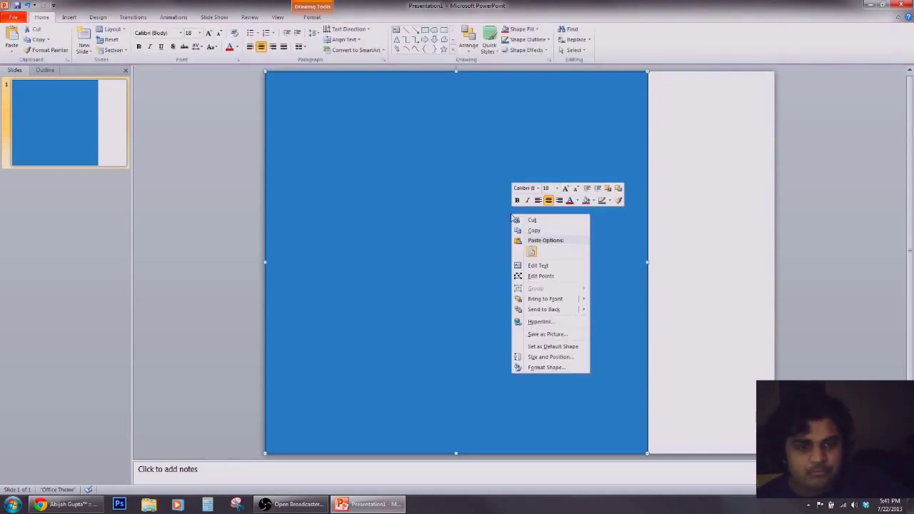
pyautogui.click(550, 309)
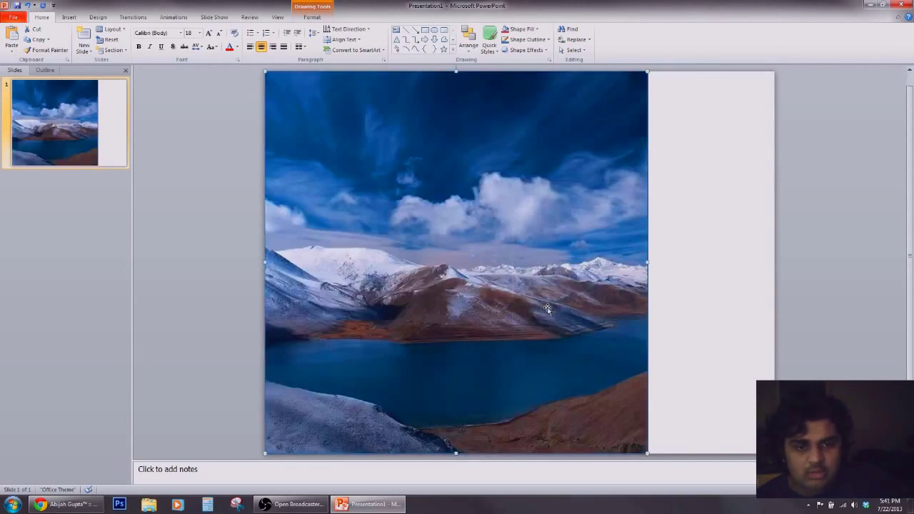
pyautogui.click(204, 191)
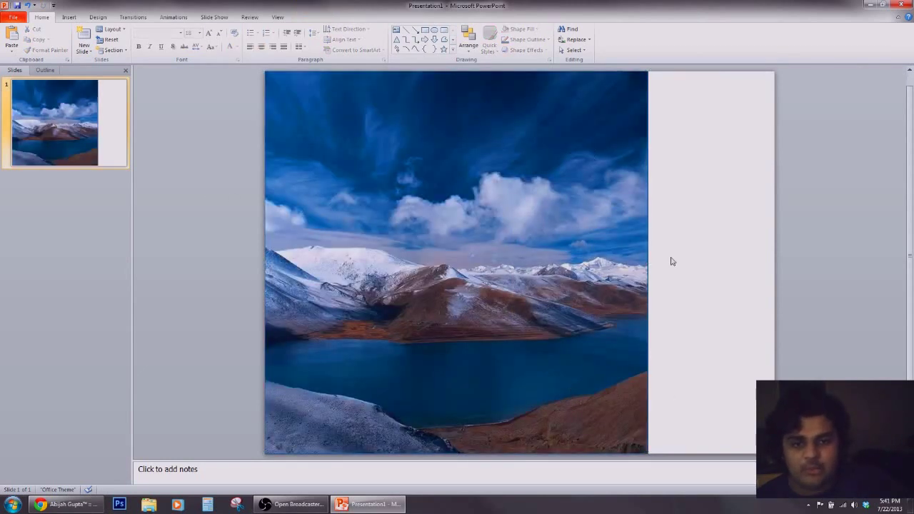
# Add bevelled dark red WordArt with the artist's name and place it in the cover picture's lower-right corner.
pyautogui.click(69, 17)
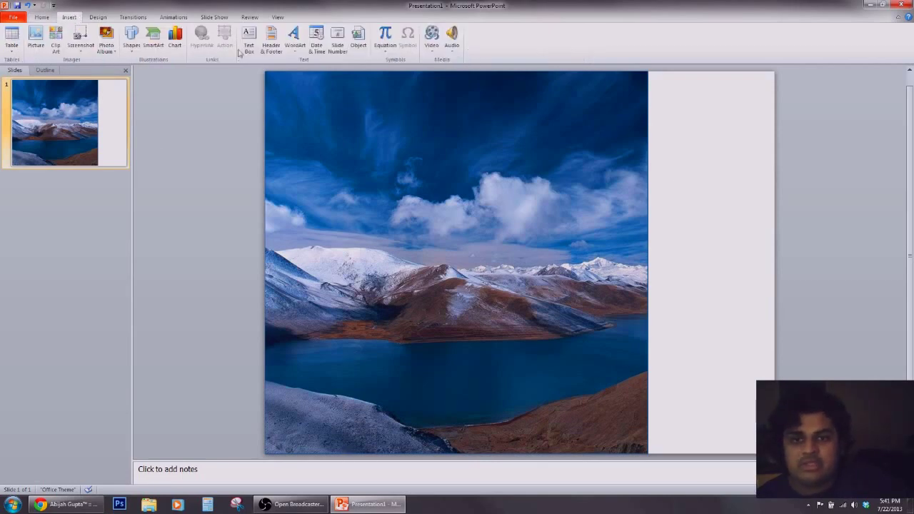
pyautogui.click(295, 46)
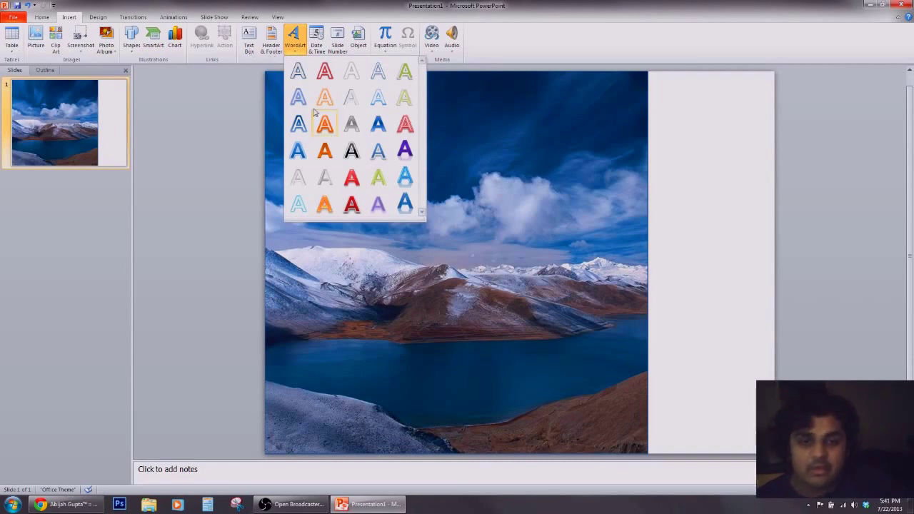
pyautogui.click(352, 204)
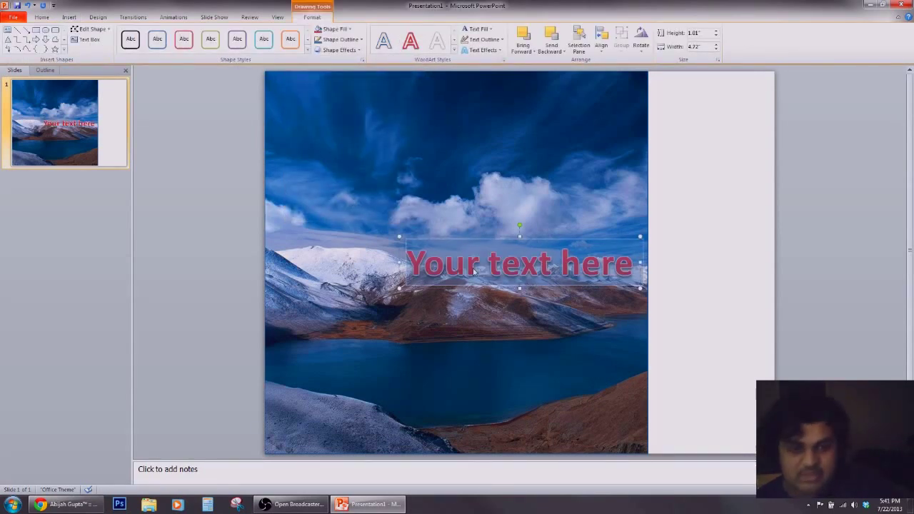
pyautogui.write('Abijah G.')
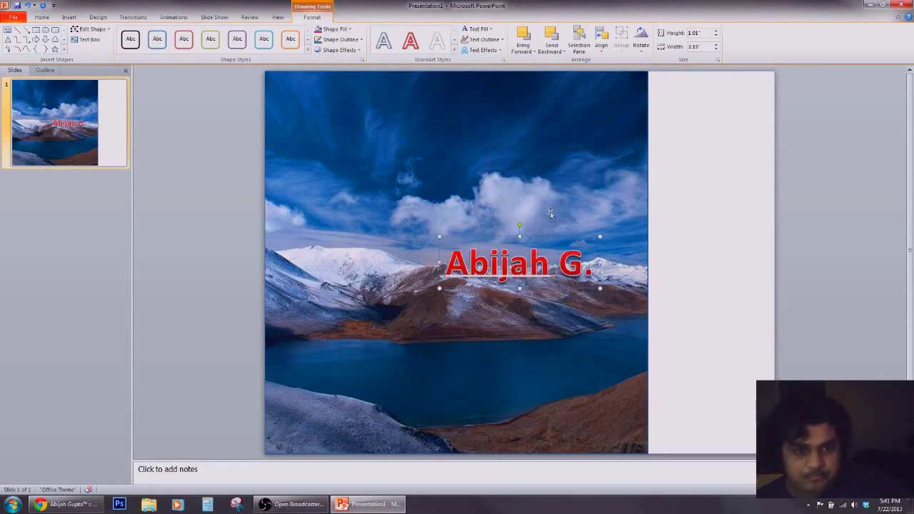
pyautogui.moveTo(551, 237); pyautogui.dragTo(591, 395)
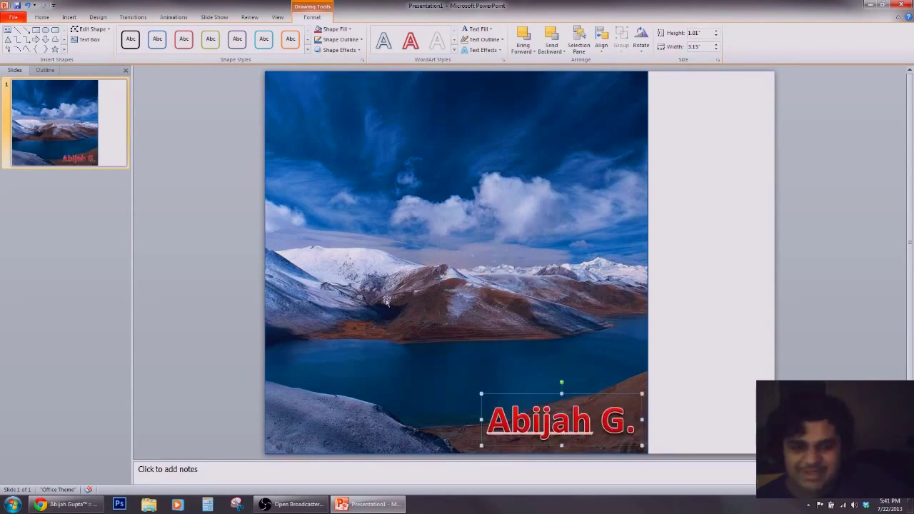
pyautogui.click(226, 204)
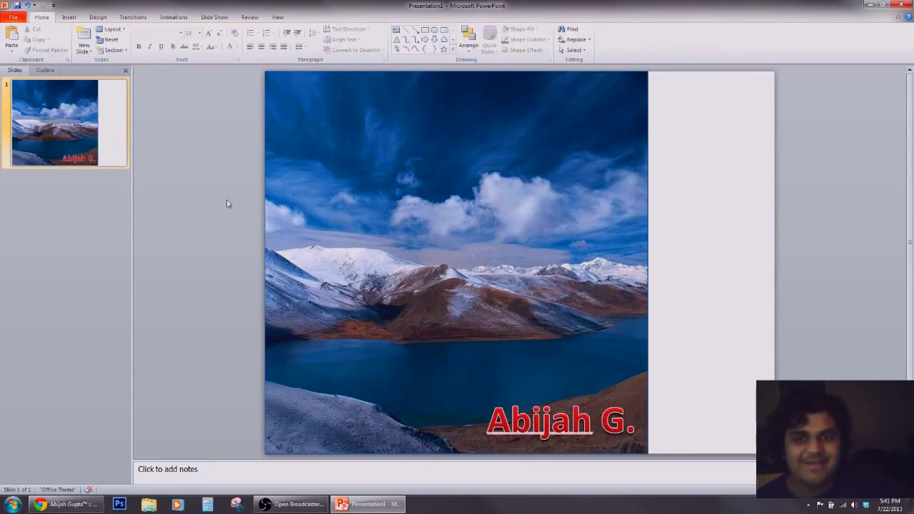
# Insert purple WordArt with a reflection on the cover, reading "SPIRITUS".
pyautogui.click(68, 18)
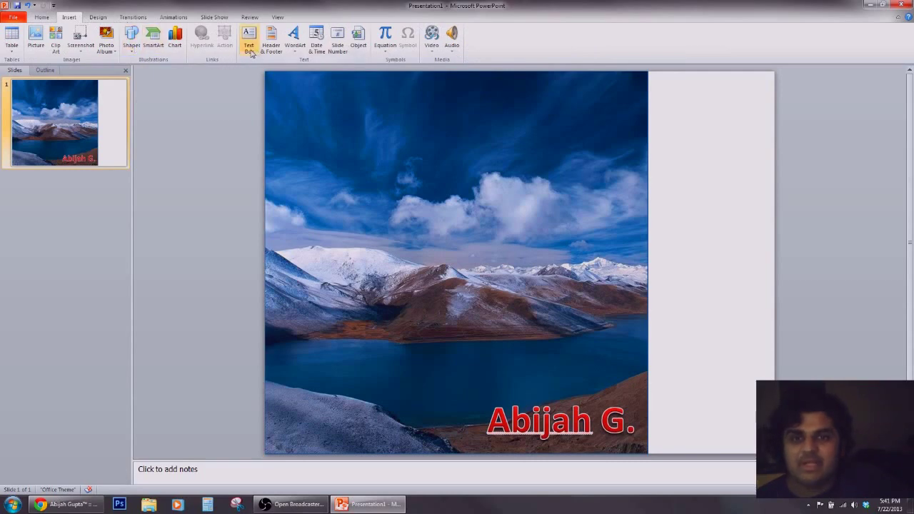
pyautogui.click(299, 48)
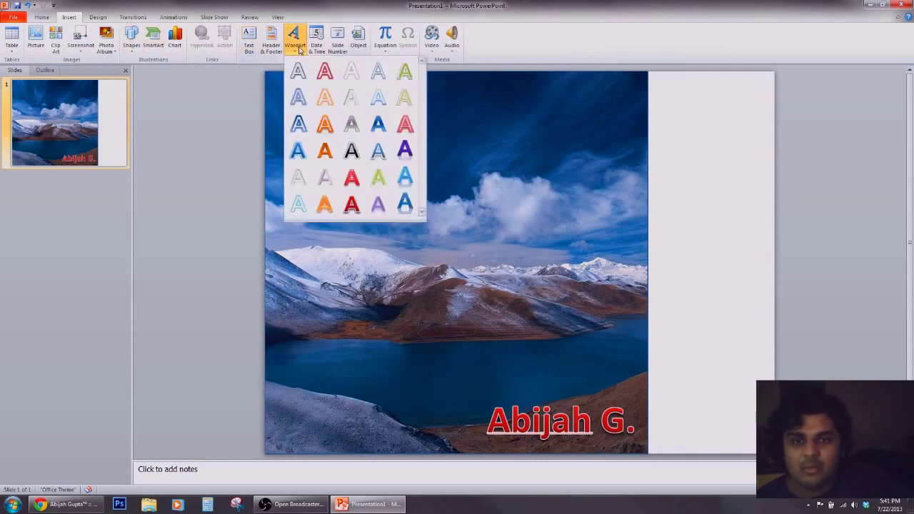
pyautogui.click(405, 153)
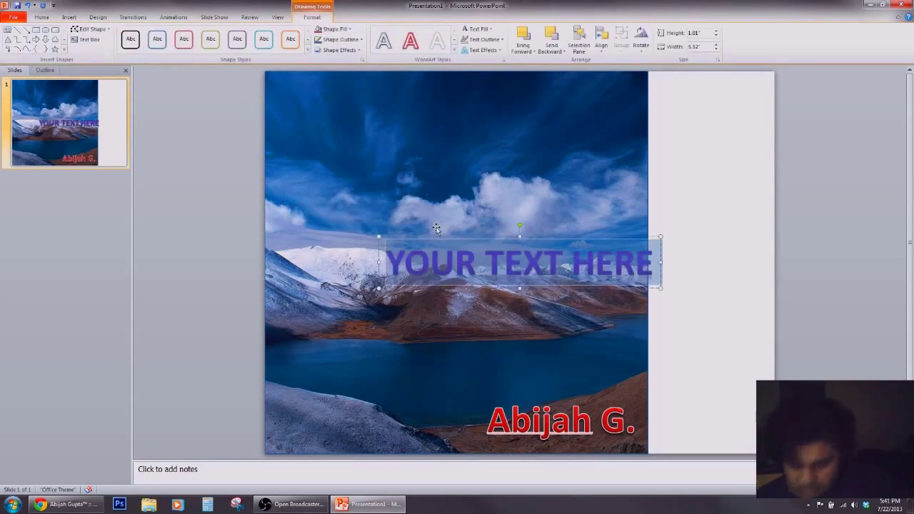
pyautogui.write('SPIRITUS')
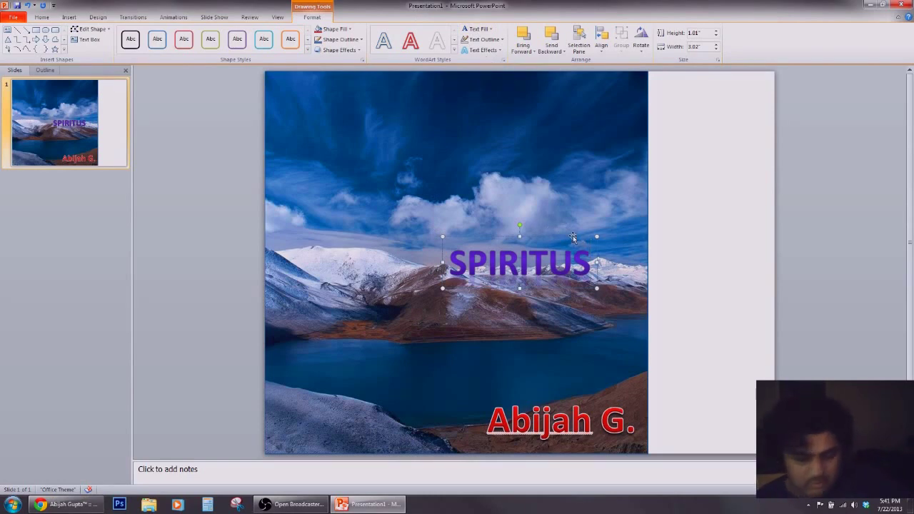
# Enlarge the SPIRITUS WordArt to 115 pt and move it over the sky in the upper part of the cover picture.
pyautogui.hotkey('ctrl', 'shift', '.')
pyautogui.hotkey('ctrl', 'shift', '.')
pyautogui.hotkey('ctrl', 'shift', '.')
pyautogui.hotkey('ctrl', 'shift', '.')
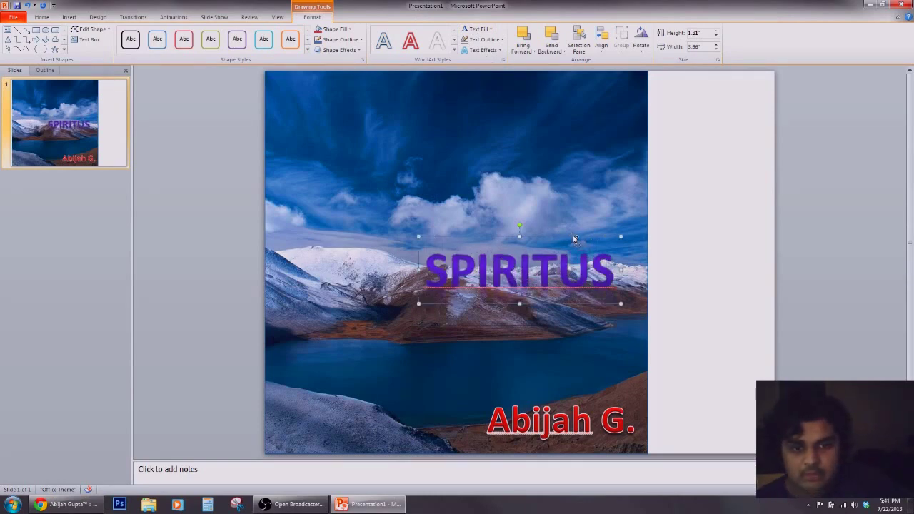
pyautogui.hotkey('ctrl', 'shift', '.')
pyautogui.hotkey('ctrl', 'shift', '.')
pyautogui.hotkey('ctrl', 'shift', '.')
pyautogui.hotkey('ctrl', 'shift', '.')
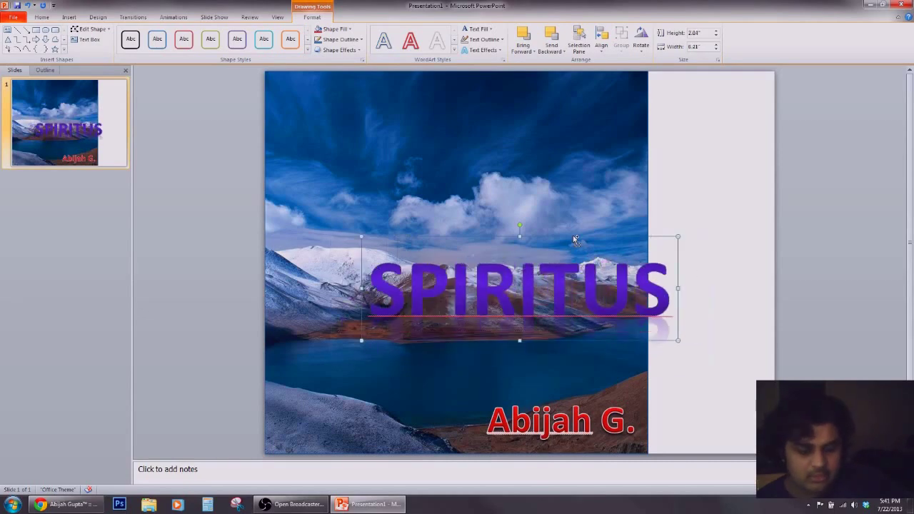
pyautogui.hotkey('ctrl', 'shift', ',')
pyautogui.hotkey('ctrl', 'shift', ',')
pyautogui.hotkey('ctrl', 'shift', '.')
pyautogui.hotkey('ctrl', 'shift', '.')
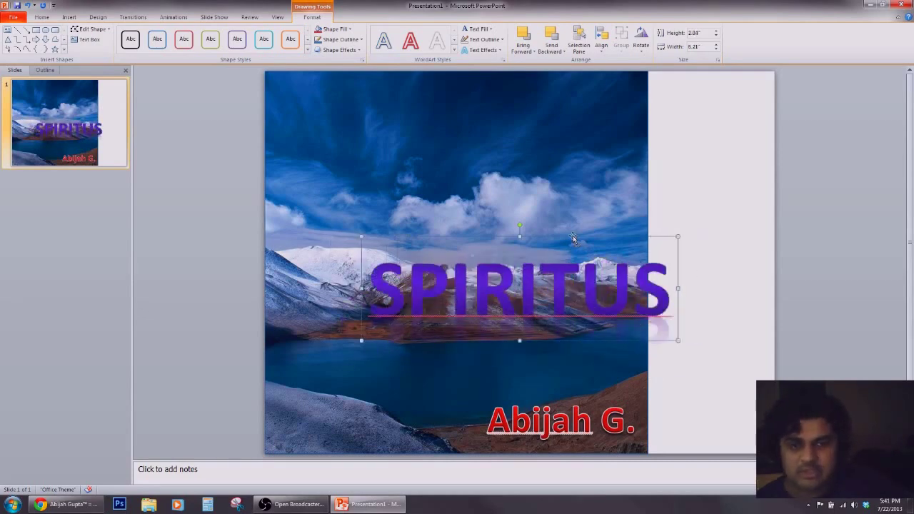
pyautogui.moveTo(563, 238); pyautogui.dragTo(502, 98)
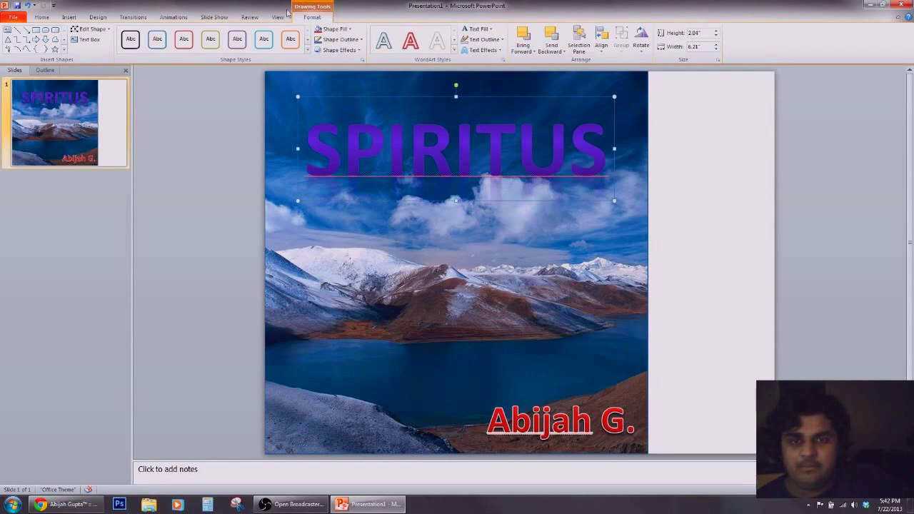
# Fill the SPIRITUS text with white and change its font to IronMan.
pyautogui.click(490, 29)
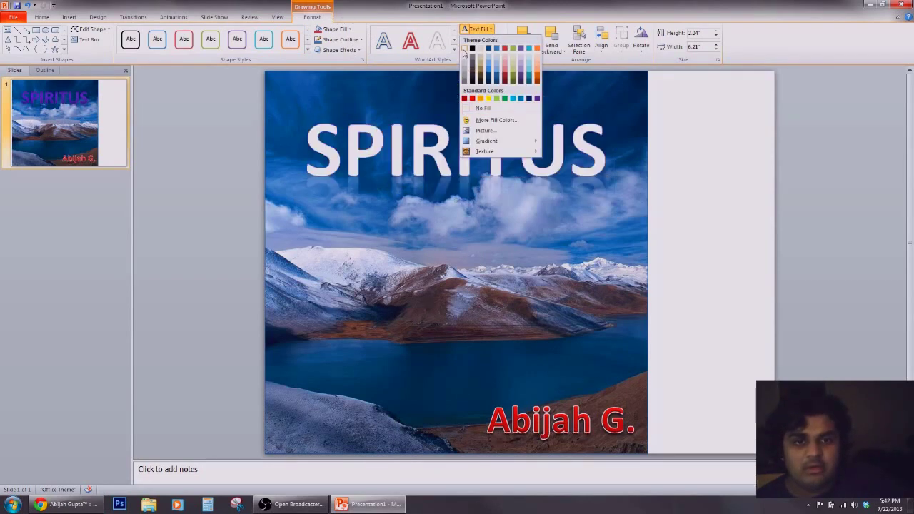
pyautogui.click(464, 49)
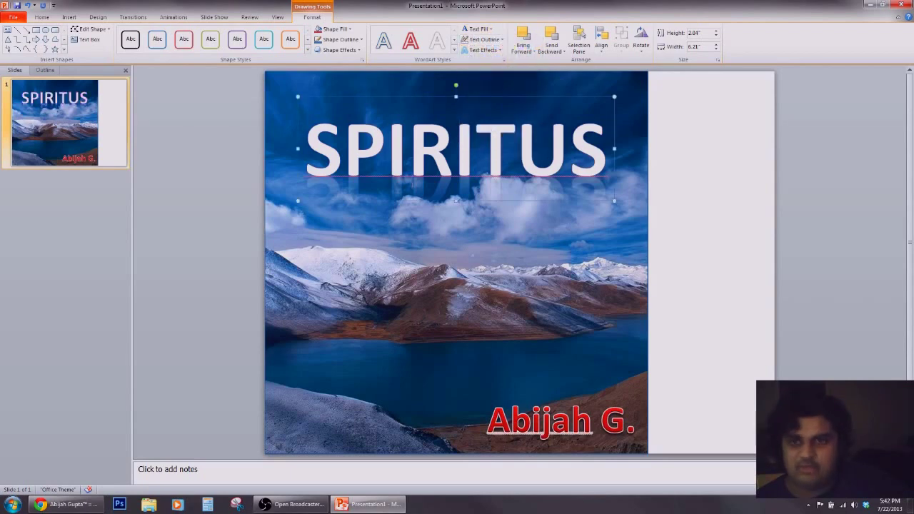
pyautogui.click(44, 19)
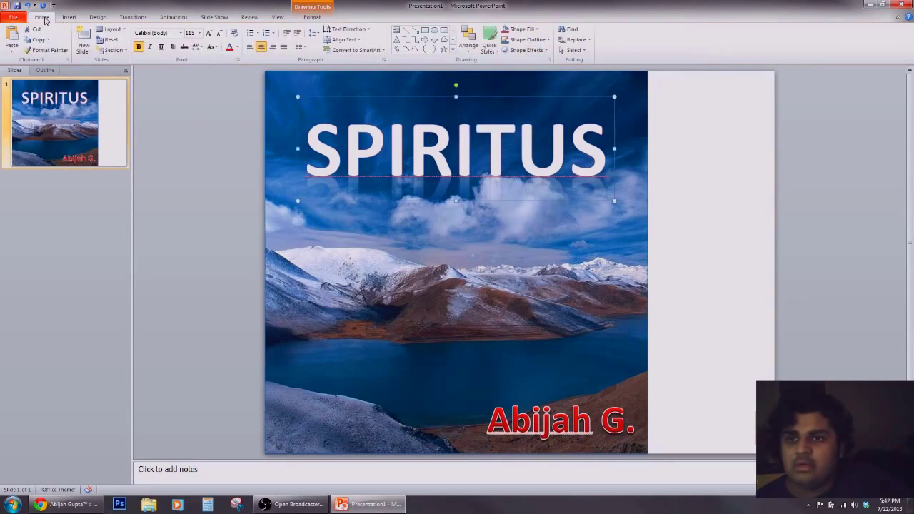
pyautogui.click(181, 33)
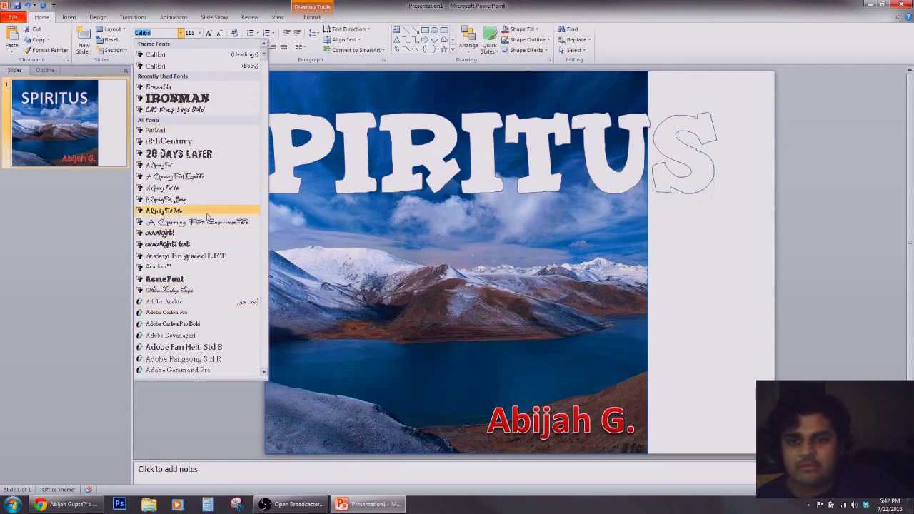
pyautogui.click(203, 100)
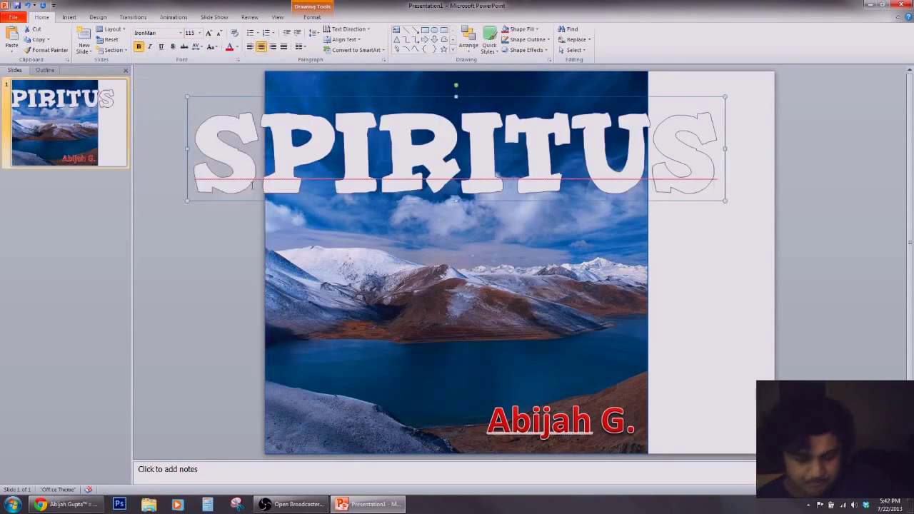
# Reduce the SPIRITUS title to 72 pt so it fits within the cover picture's width, and deselect it.
pyautogui.press('ctrl+shift+less')
pyautogui.press('ctrl+shift+less')
pyautogui.press('ctrl+shift+less')
pyautogui.press('ctrl+shift+less')
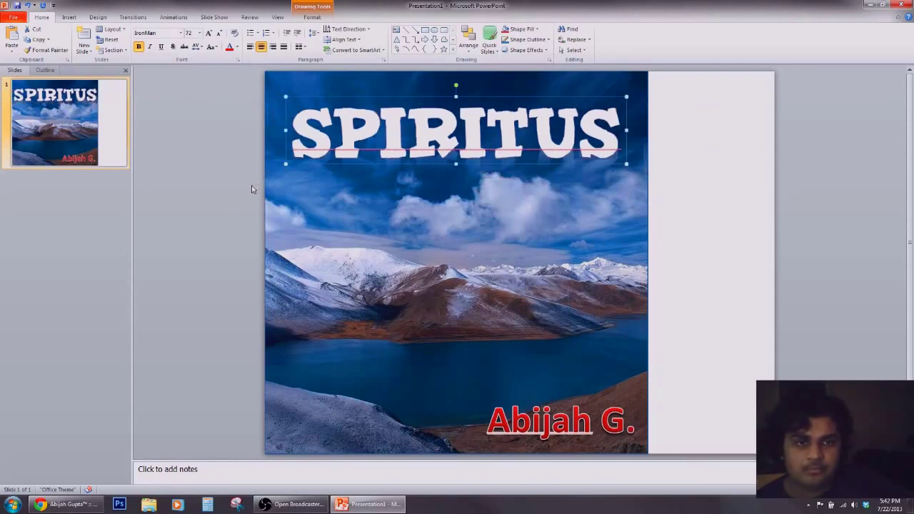
pyautogui.click(228, 233)
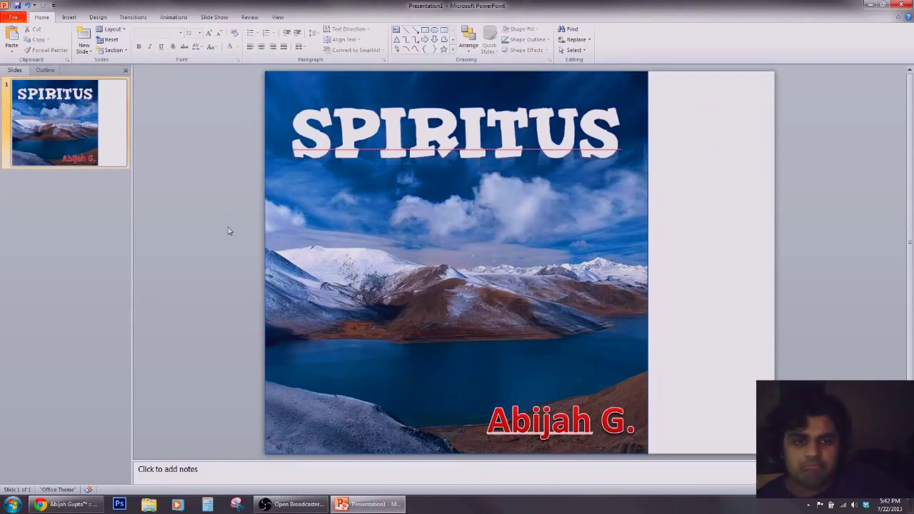
# Change the font of the red artist-name WordArt to Arenzi.
pyautogui.click(561, 421)
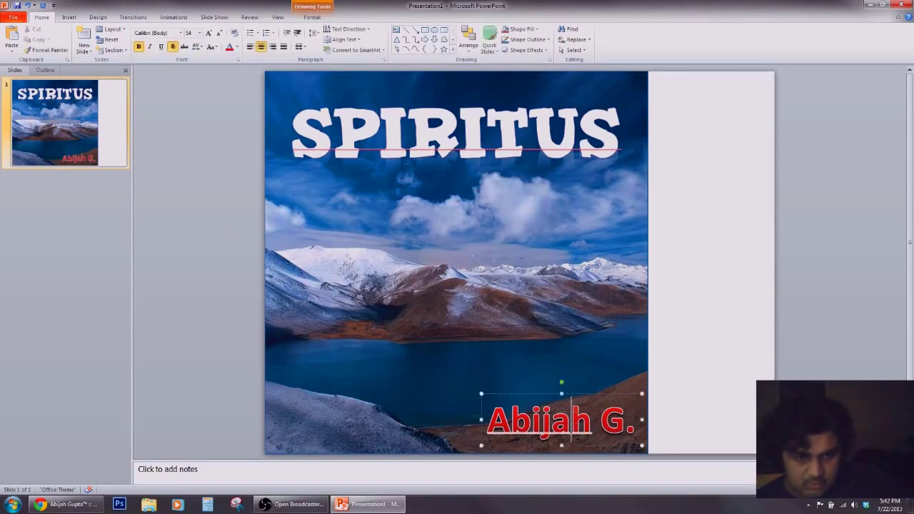
pyautogui.click(311, 18)
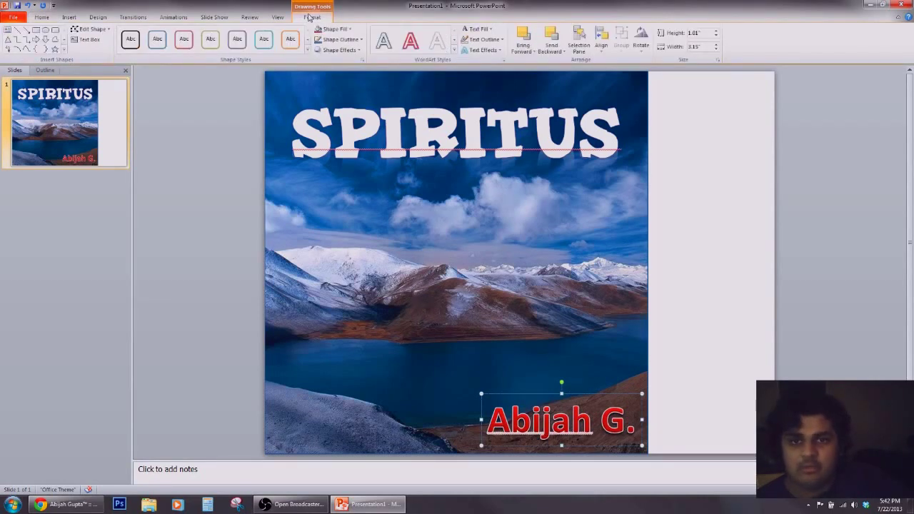
pyautogui.click(45, 17)
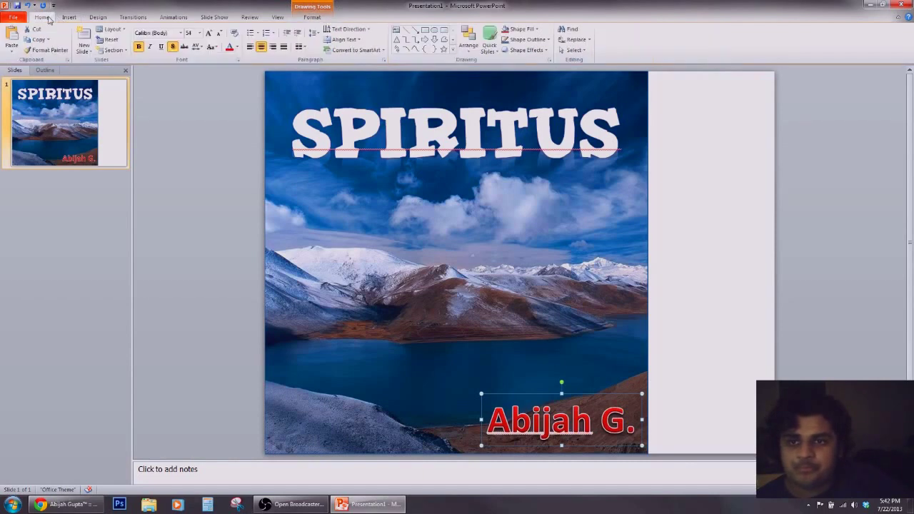
pyautogui.click(180, 33)
pyautogui.scroll(-5, 191, 214)
pyautogui.scroll(-10, 191, 223)
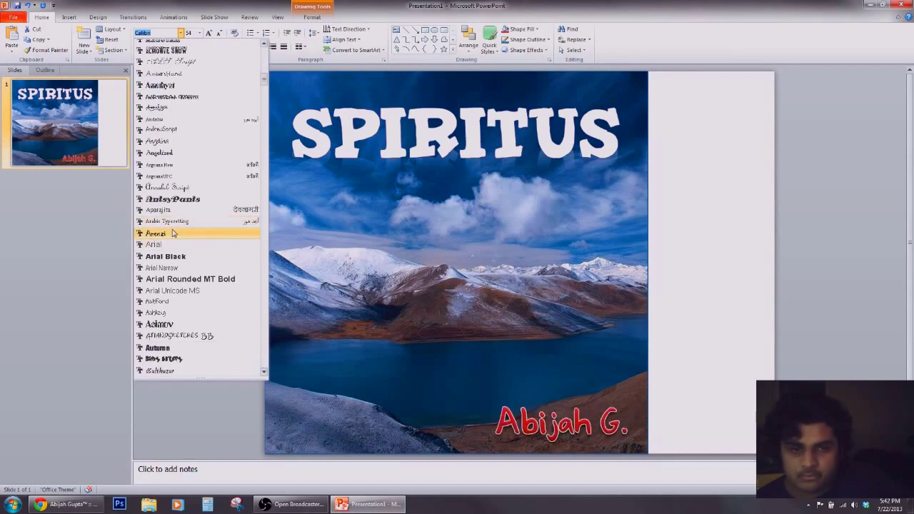
pyautogui.click(173, 234)
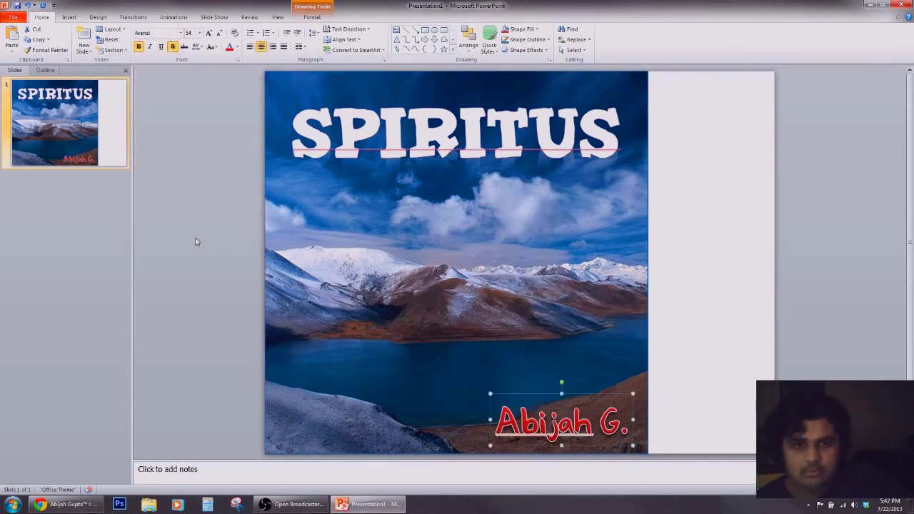
# Apply the Pastels Smooth artistic effect to the landscape picture and deselect it.
pyautogui.click(585, 217)
pyautogui.click(560, 227)
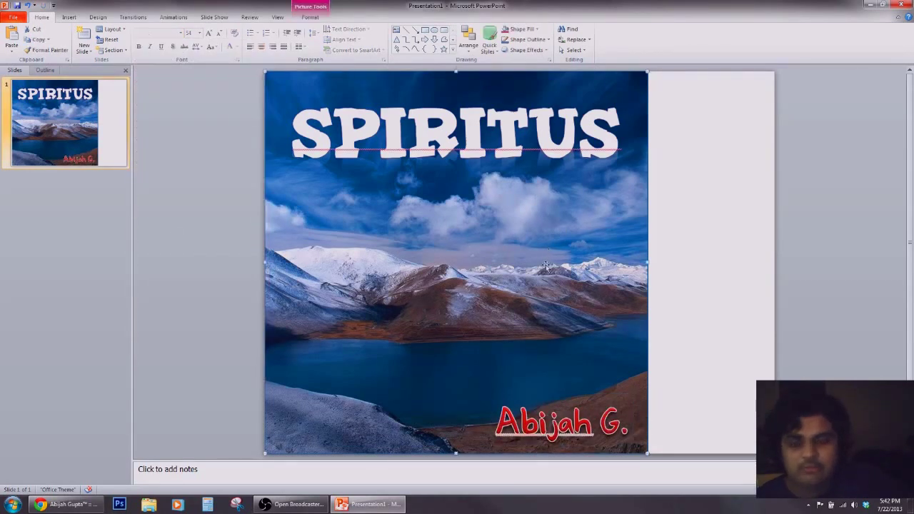
pyautogui.click(312, 17)
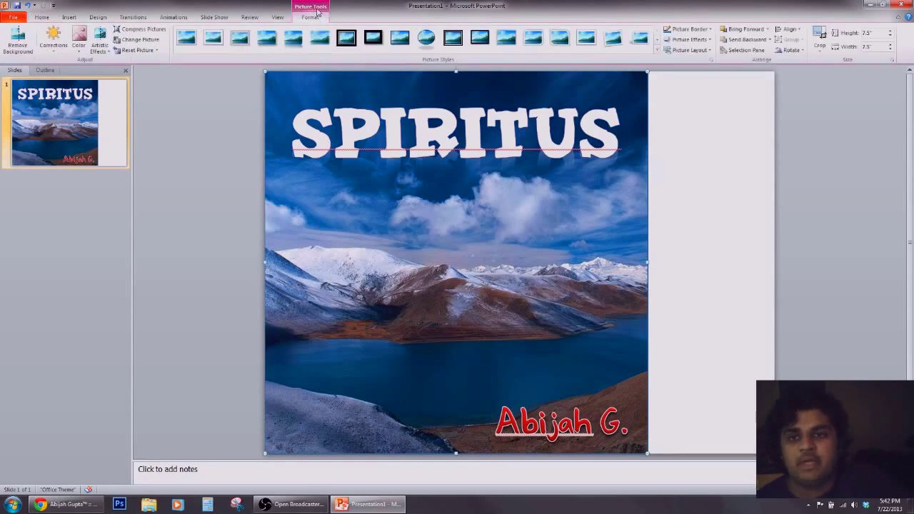
pyautogui.click(100, 50)
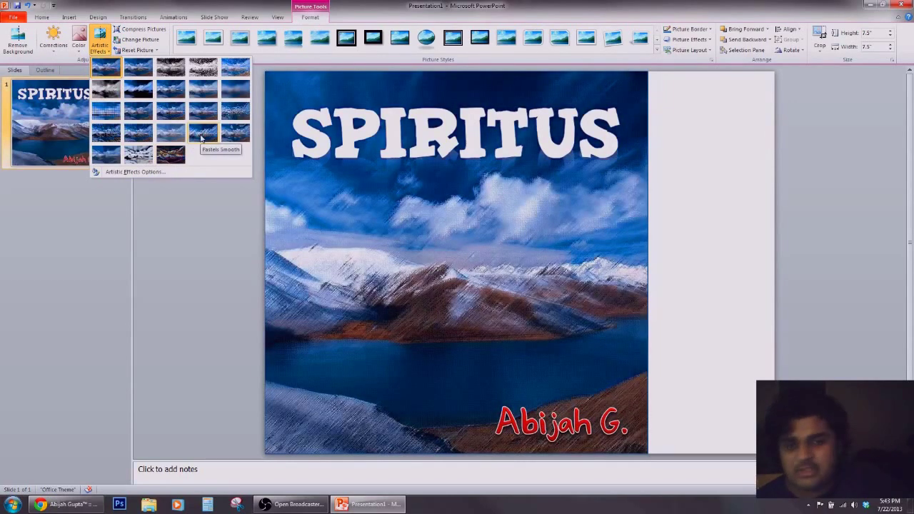
pyautogui.click(203, 138)
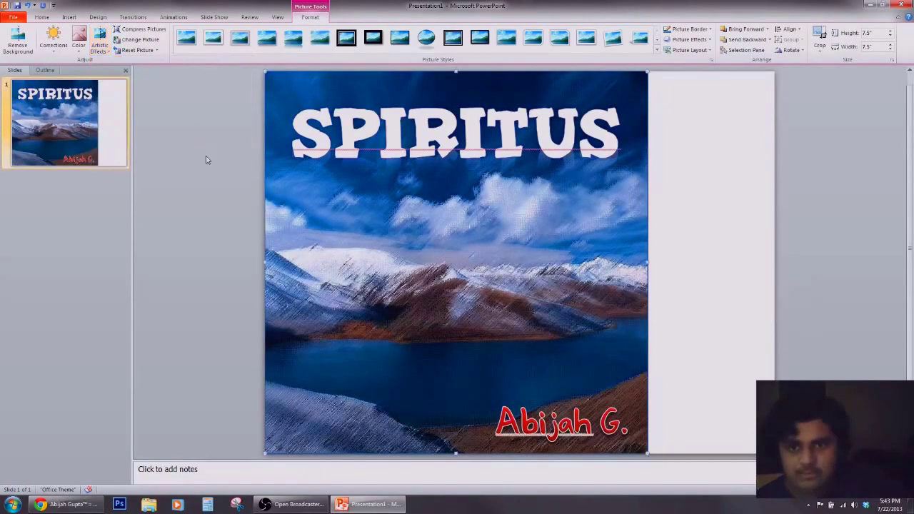
pyautogui.click(206, 160)
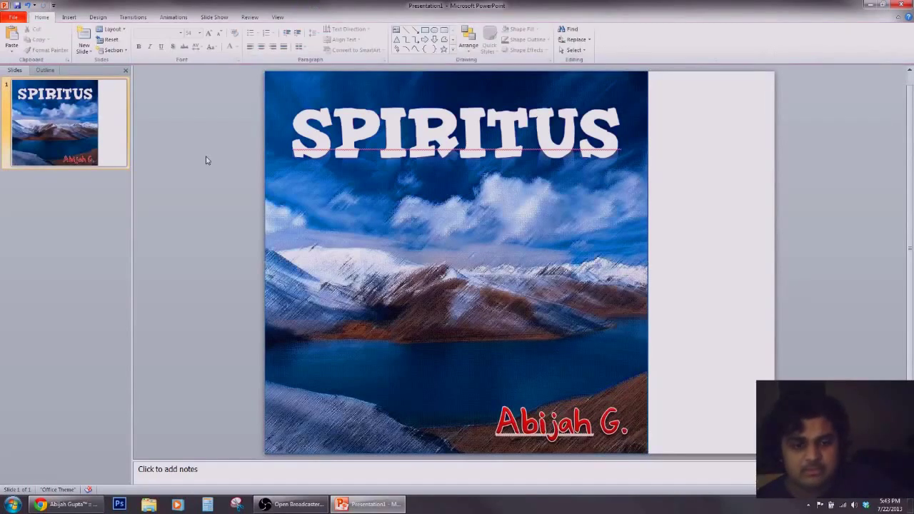
# Save only the current slide to the Desktop as a PNG image named albumart.
pyautogui.click(10, 17)
pyautogui.click(36, 46)
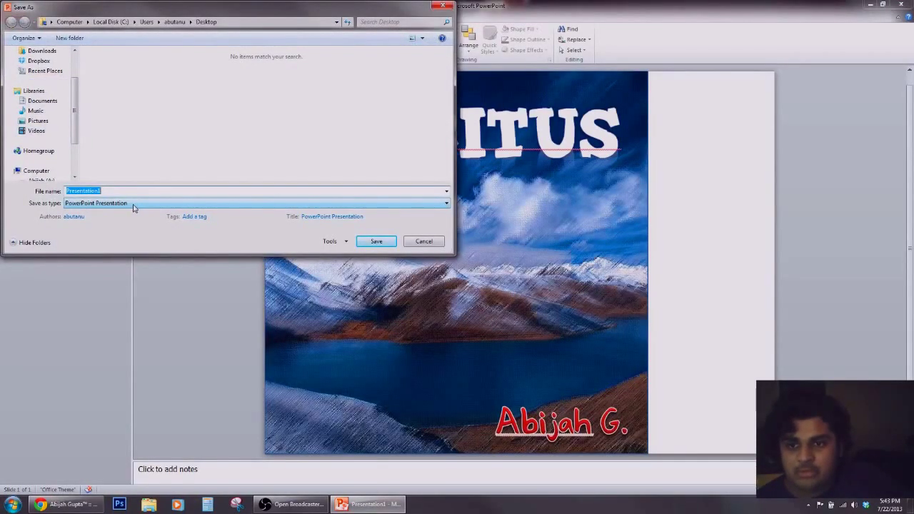
pyautogui.click(99, 204)
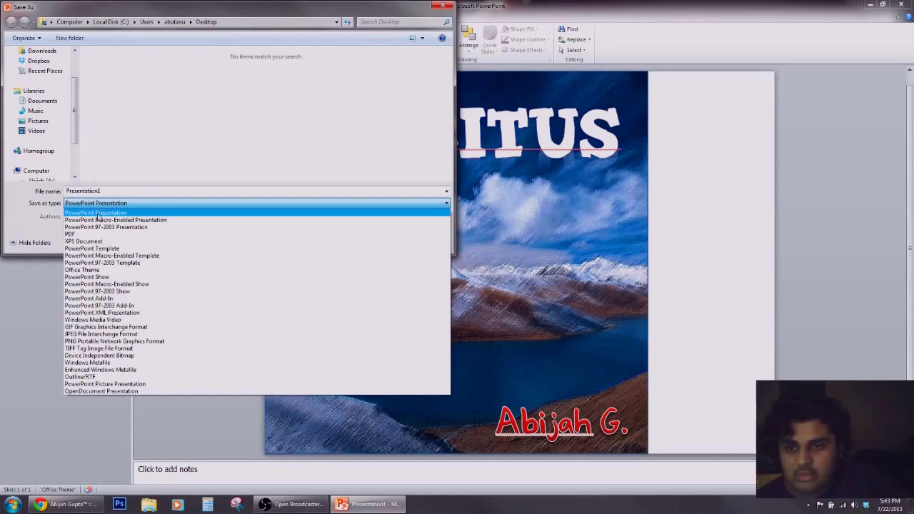
pyautogui.click(84, 343)
pyautogui.click(112, 191)
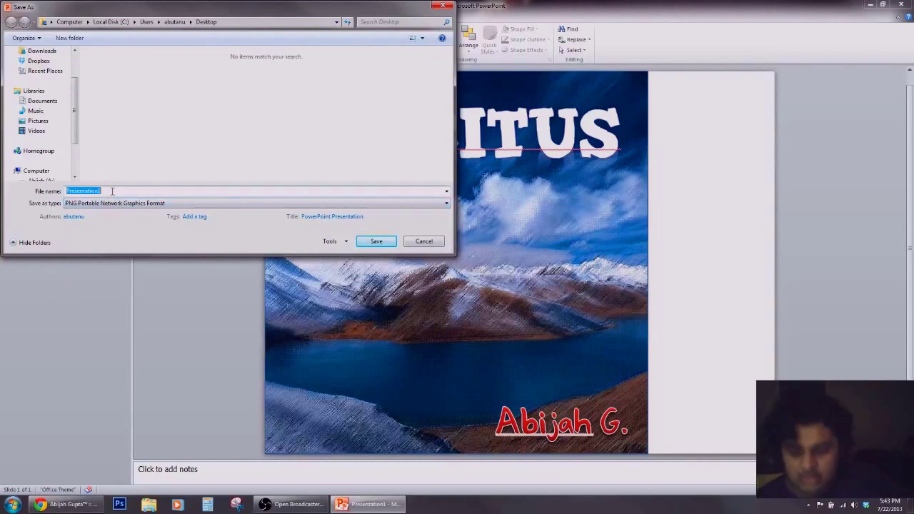
pyautogui.write('albumart')
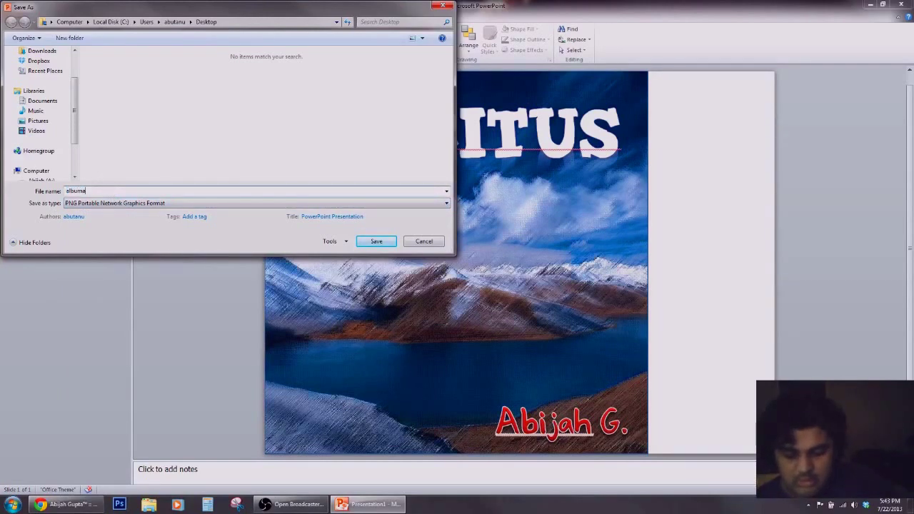
pyautogui.click(377, 241)
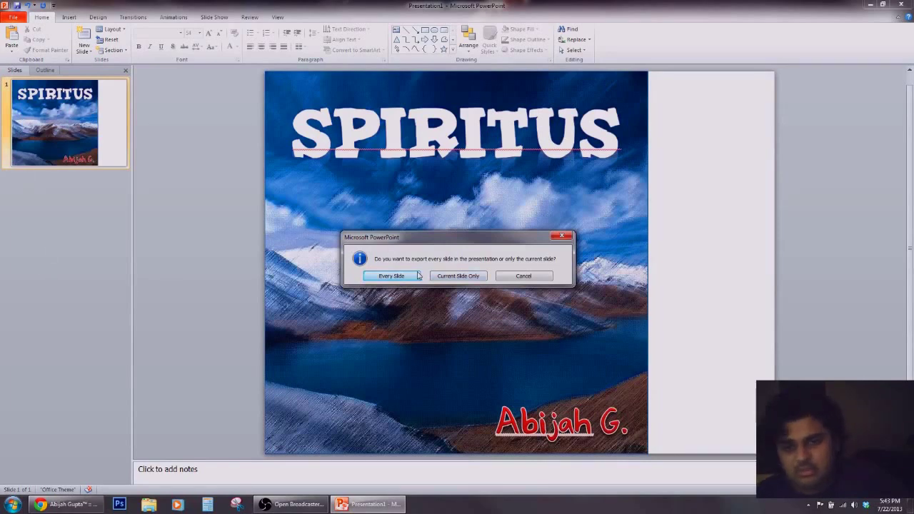
pyautogui.click(461, 276)
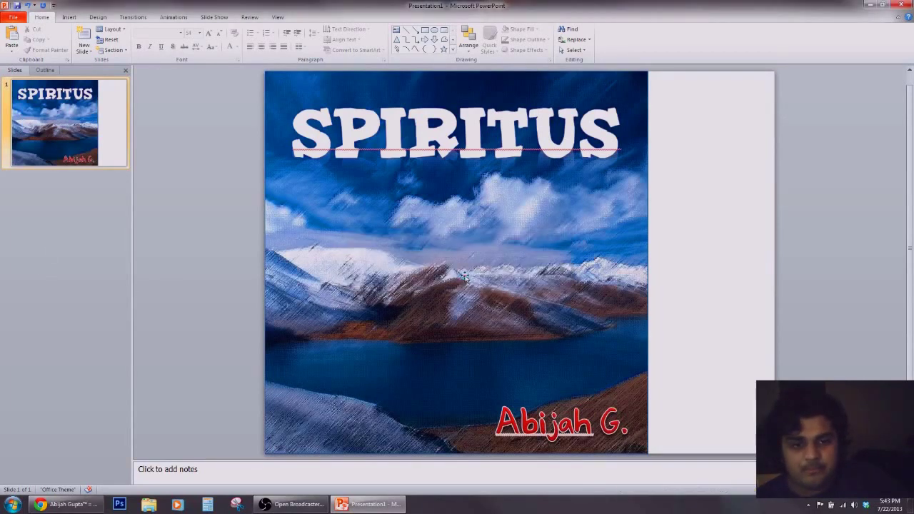
# Minimize the presentation and open the albumart image from the desktop with Microsoft Office 2010.
pyautogui.click(383, 504)
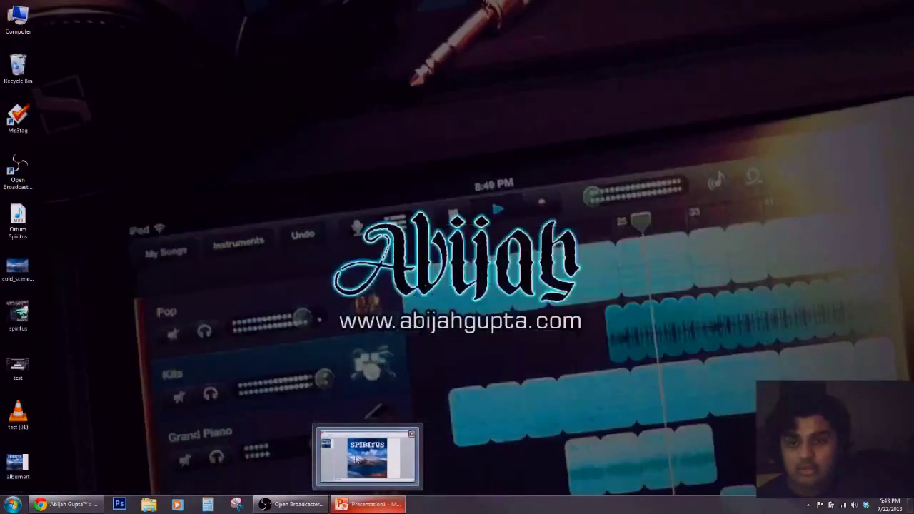
pyautogui.click(19, 479)
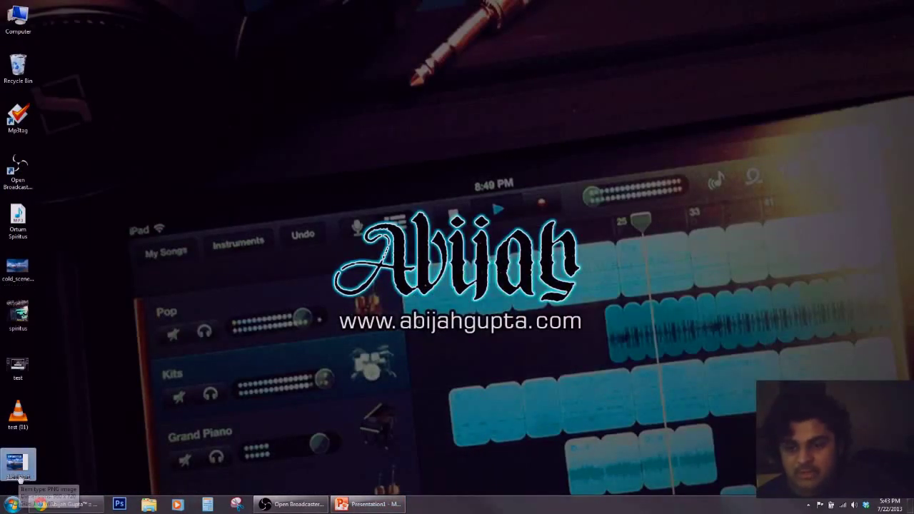
pyautogui.doubleClick(22, 475)
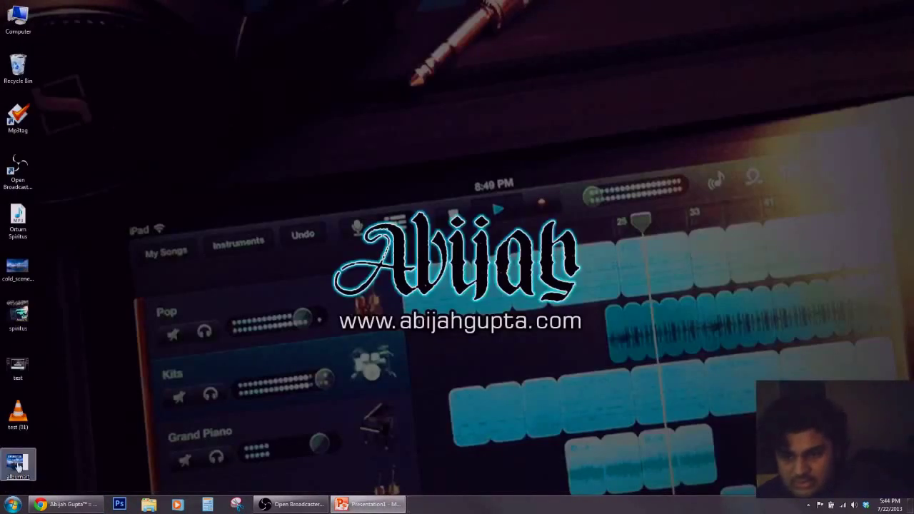
pyautogui.rightClick(18, 466)
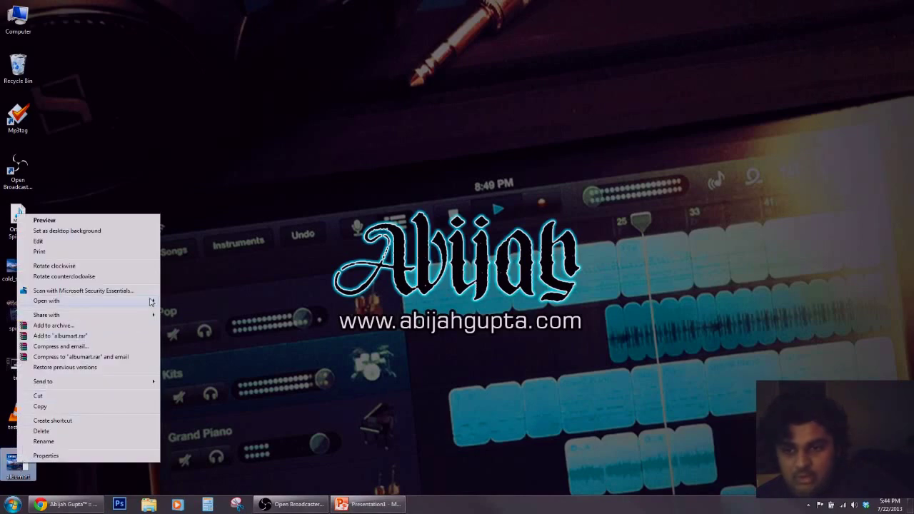
pyautogui.moveTo(149, 305)
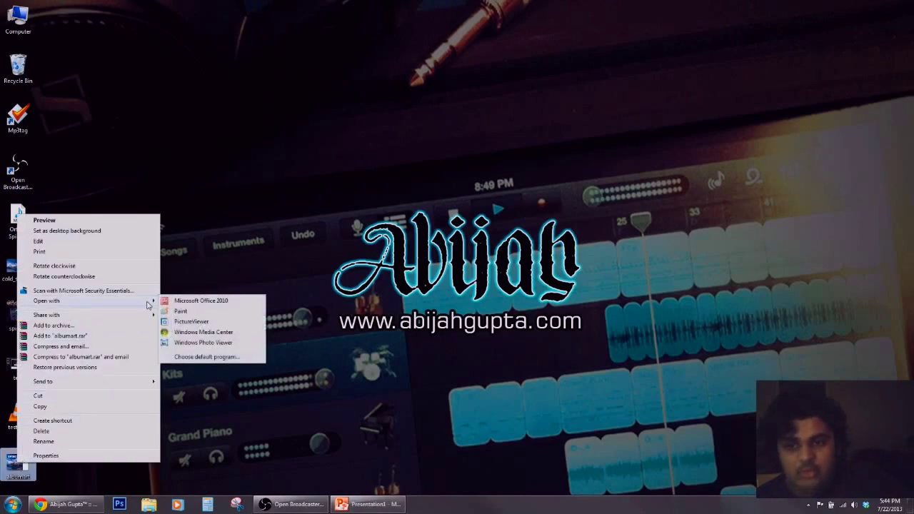
pyautogui.click(240, 306)
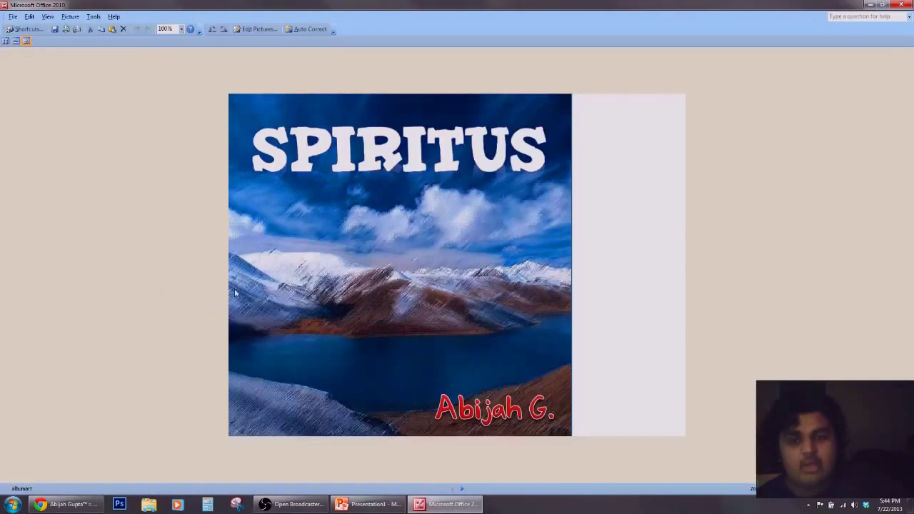
# Display the About Picture Manager information and close it.
pyautogui.click(114, 16)
pyautogui.click(134, 94)
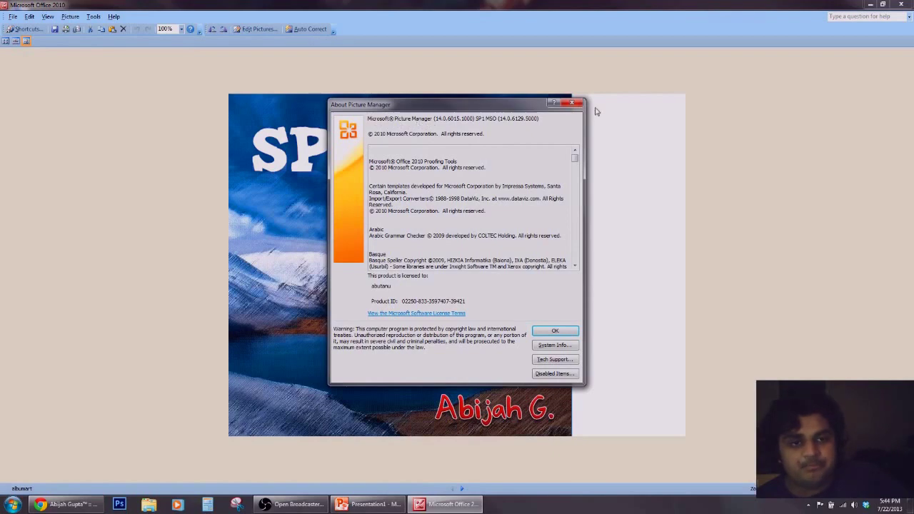
pyautogui.click(571, 103)
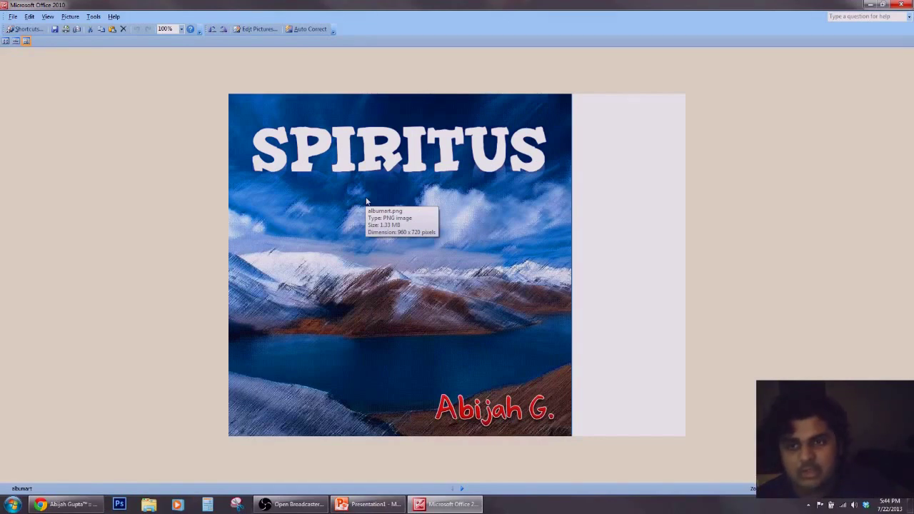
# Crop 239 pixels off the picture's right side to remove the blank white strip, and save the image.
pyautogui.click(259, 29)
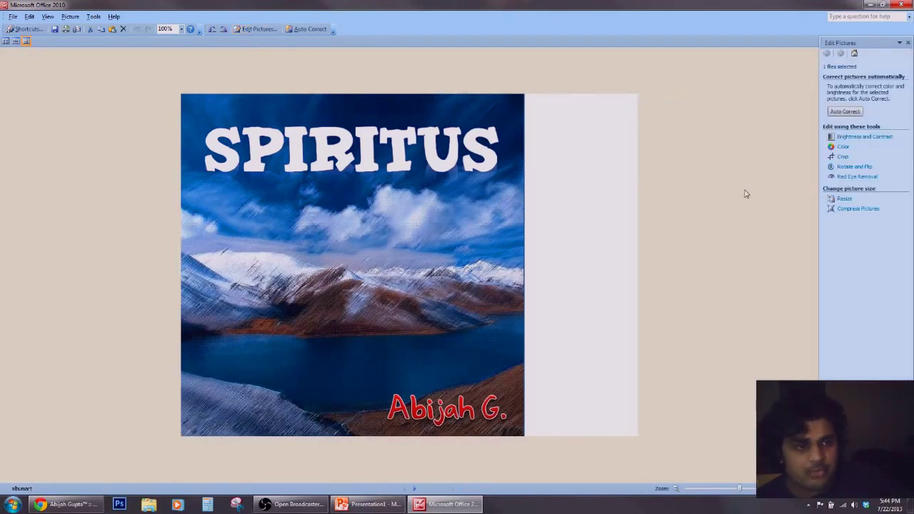
pyautogui.click(845, 157)
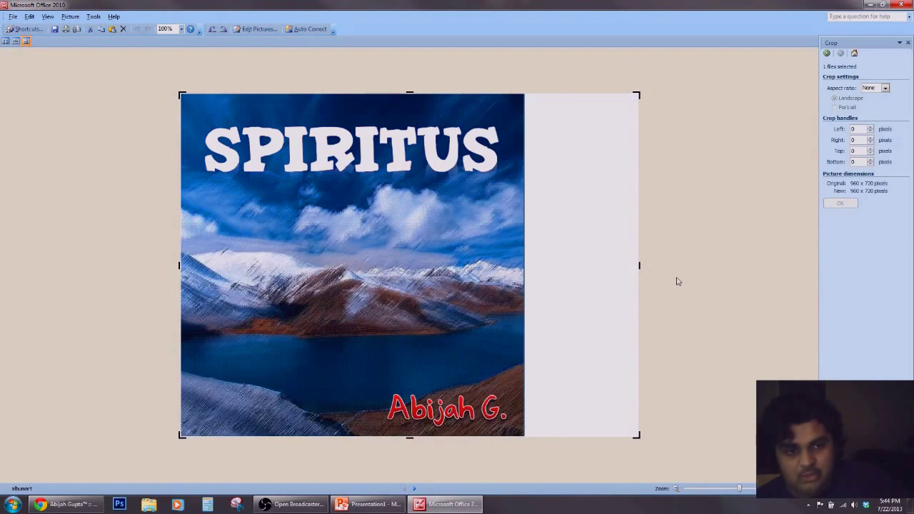
pyautogui.moveTo(641, 266); pyautogui.dragTo(527, 264)
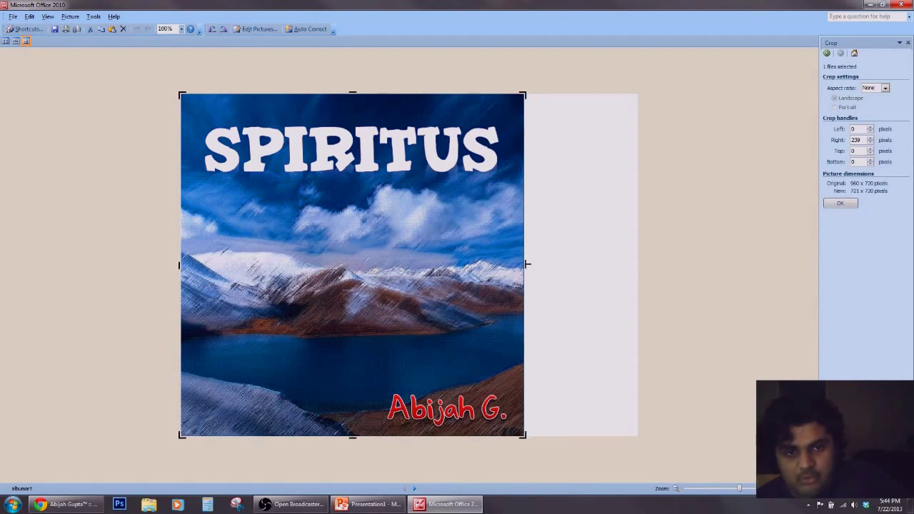
pyautogui.click(841, 204)
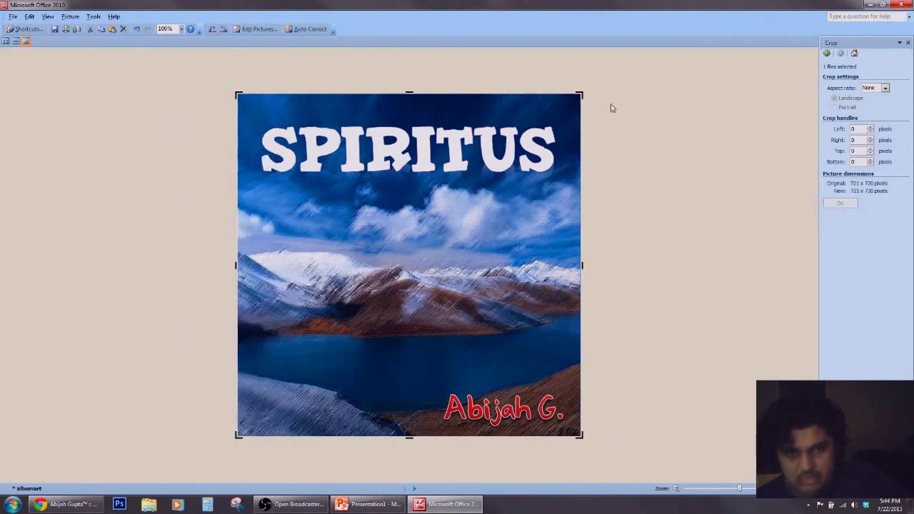
pyautogui.click(54, 31)
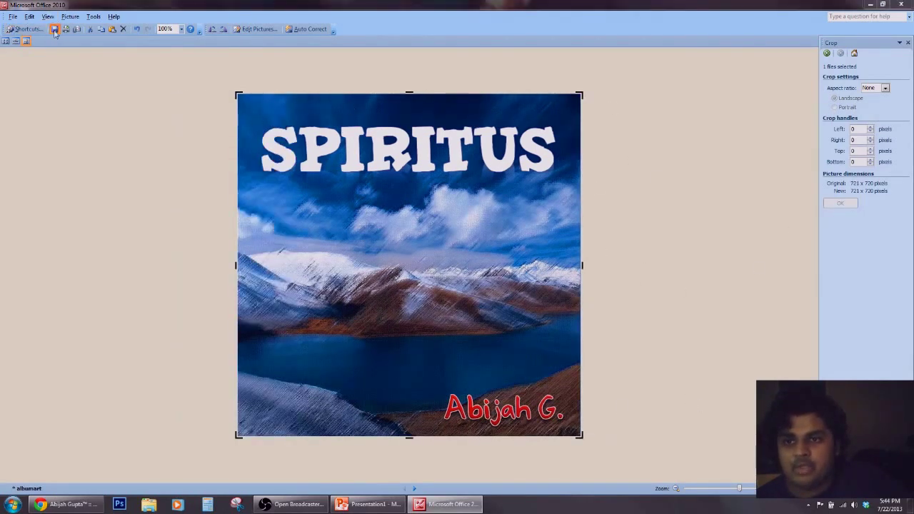
# Minimize the editor, check the cropped albumart image in Windows Photo Viewer, and close the viewer.
pyautogui.click(446, 505)
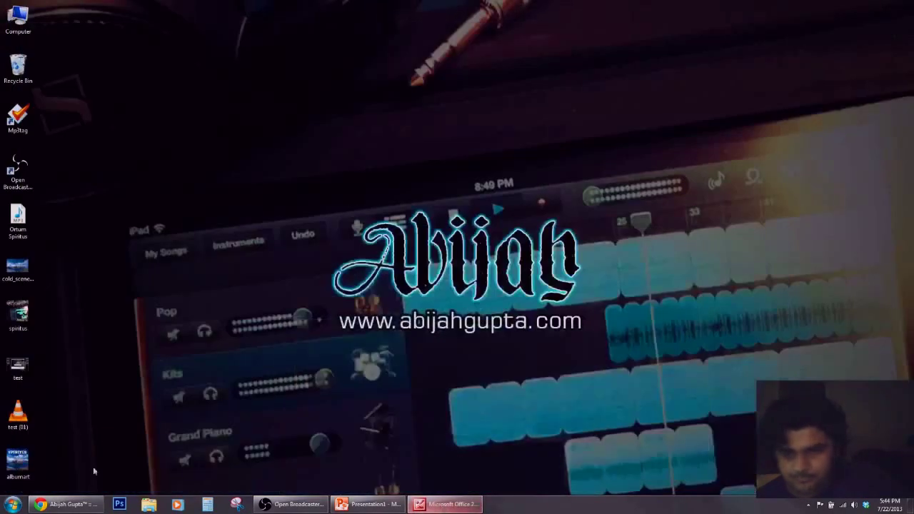
pyautogui.doubleClick(14, 472)
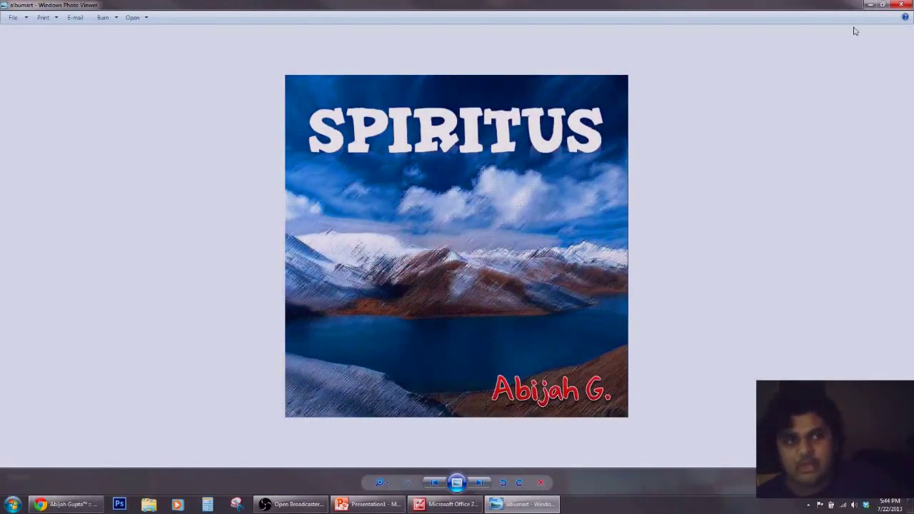
pyautogui.click(904, 4)
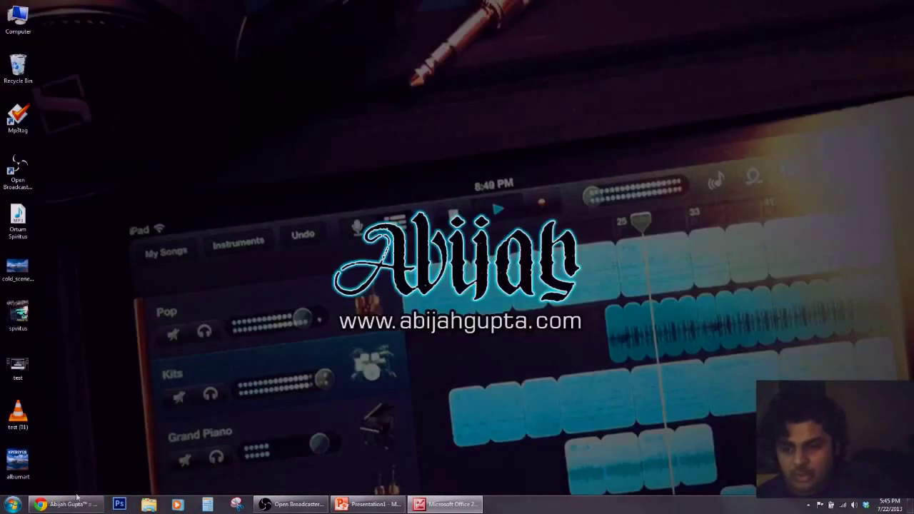
# Make a copy of the albumart image on the desktop.
pyautogui.rightClick(16, 467)
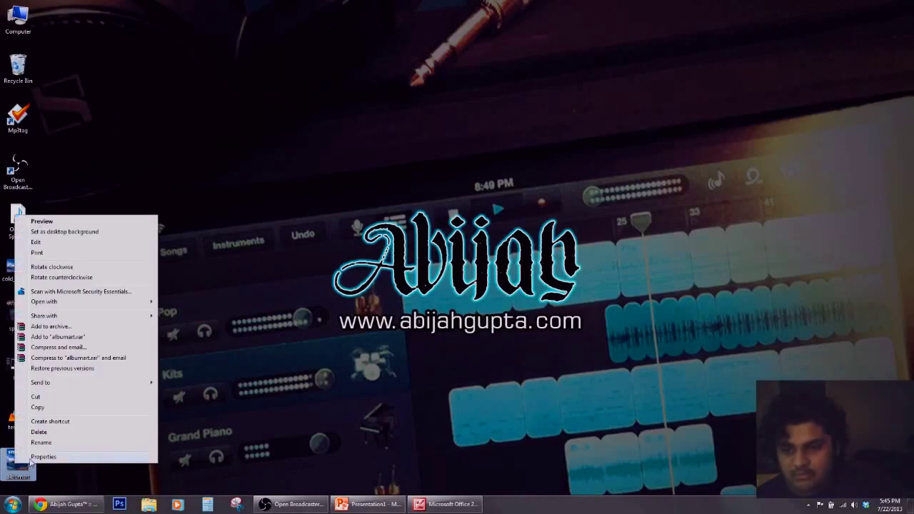
pyautogui.click(54, 410)
pyautogui.rightClick(177, 203)
pyautogui.click(200, 245)
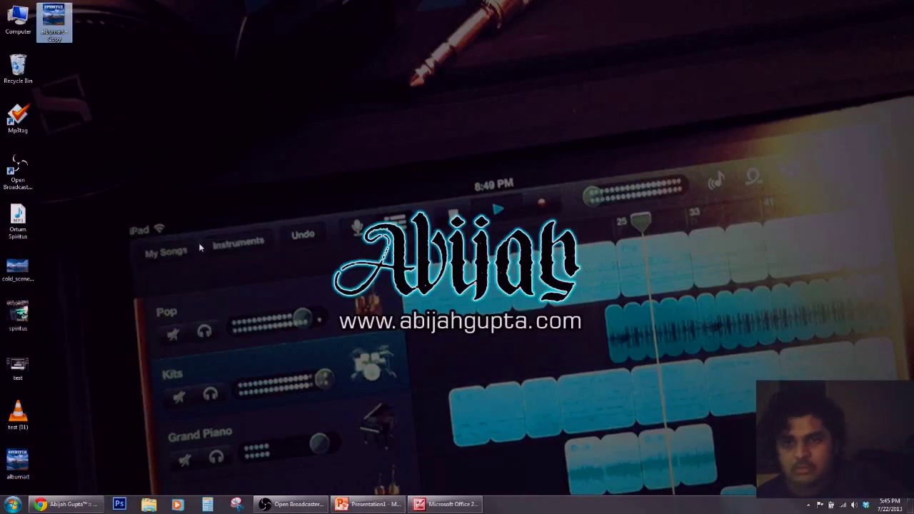
# Close the picture editor showing the original image and open albumart - Copy with Microsoft Office 2010.
pyautogui.doubleClick(60, 40)
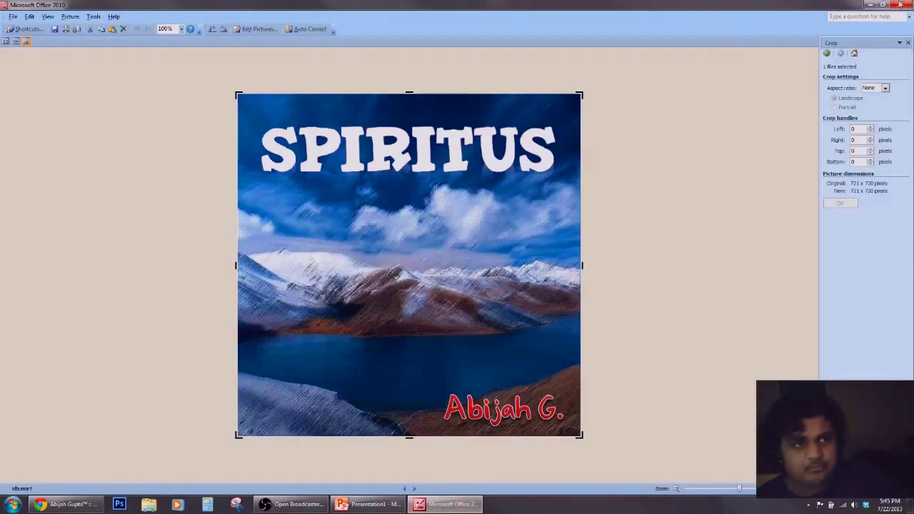
pyautogui.click(900, 5)
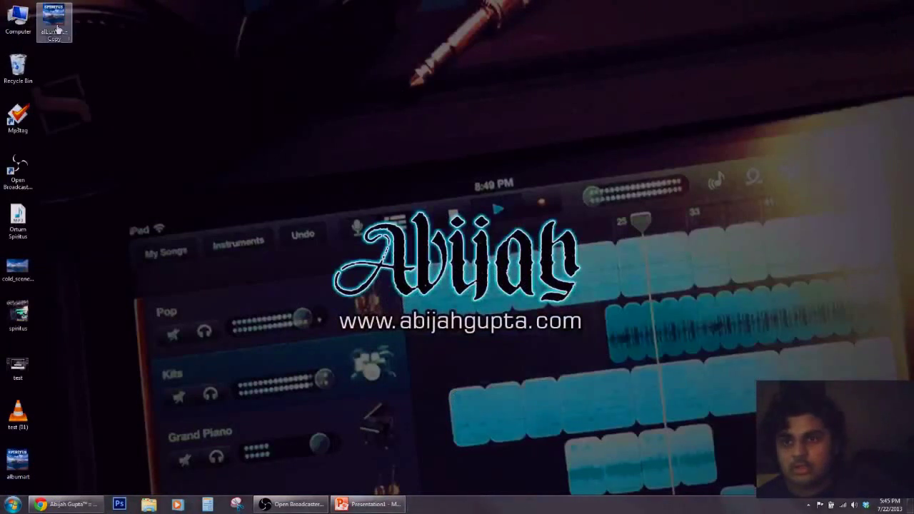
pyautogui.rightClick(55, 27)
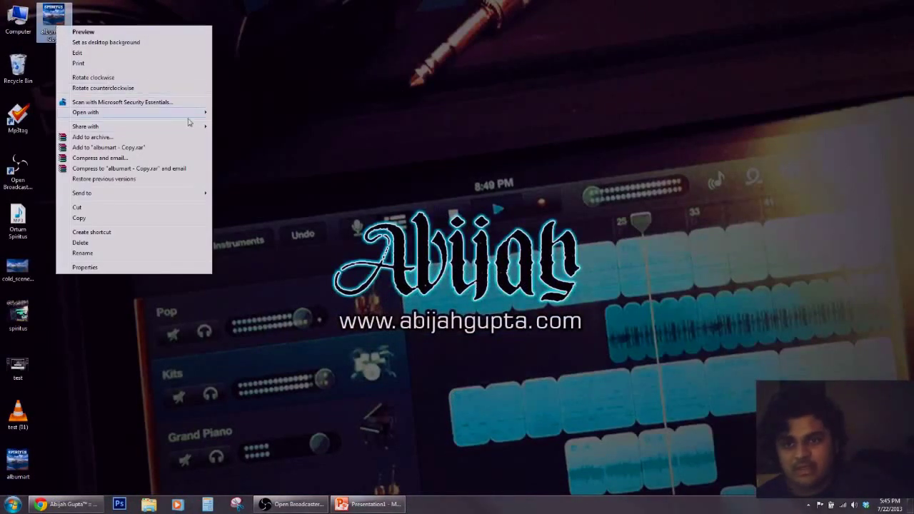
pyautogui.moveTo(194, 114)
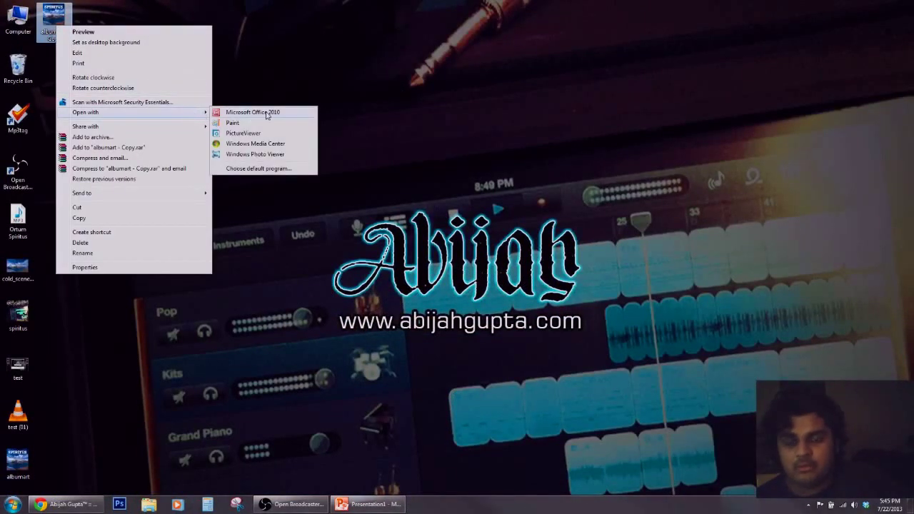
pyautogui.click(268, 113)
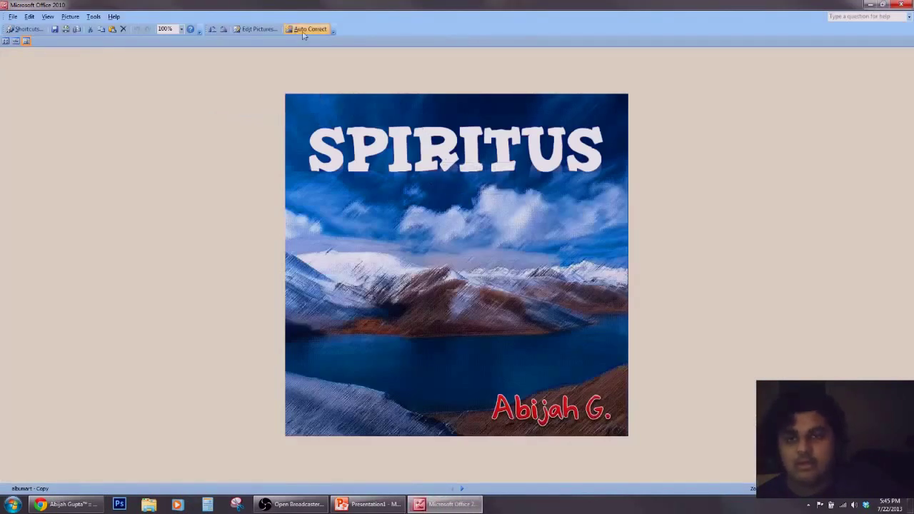
# Resize the copy with the predefined E-mail - Large (314 x 235 px) size, save it, and close the editor.
pyautogui.click(261, 29)
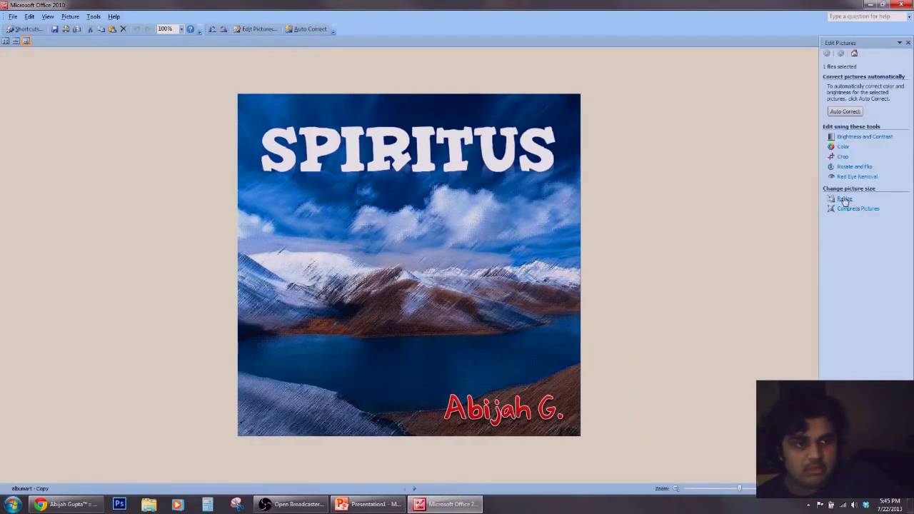
pyautogui.click(845, 200)
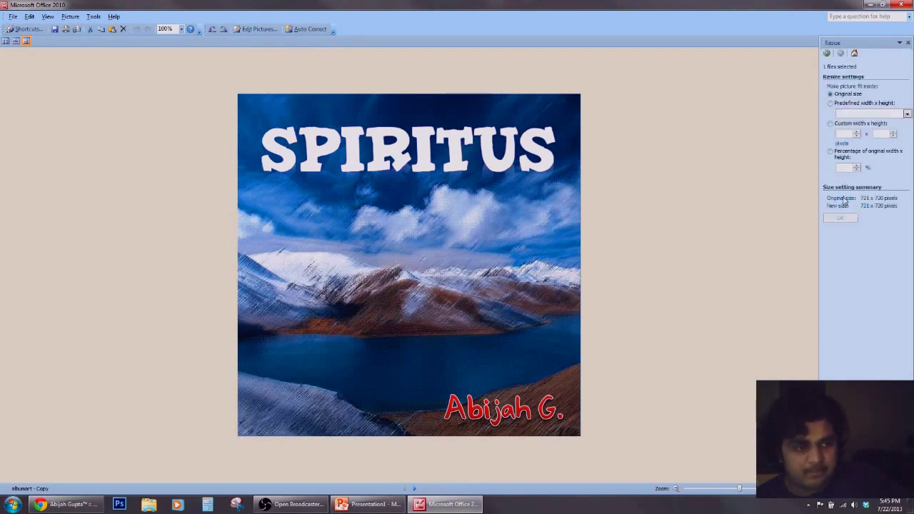
pyautogui.click(865, 115)
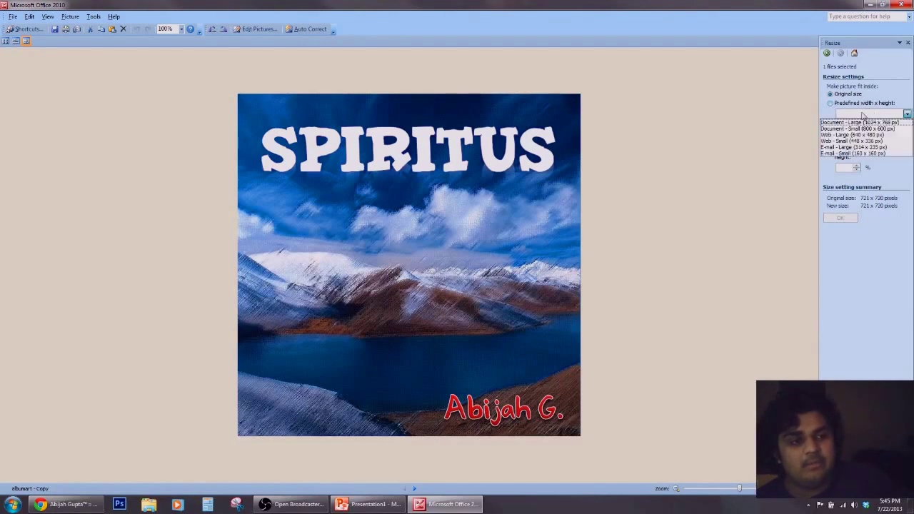
pyautogui.click(891, 148)
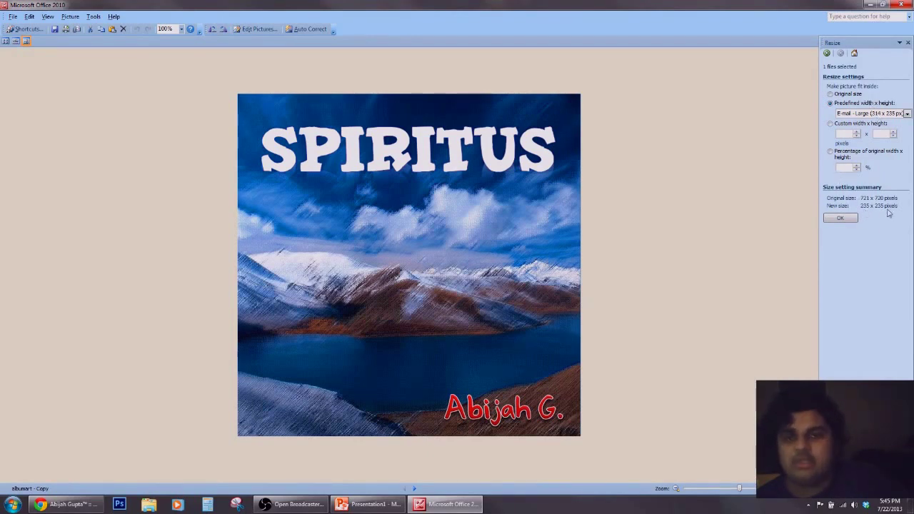
pyautogui.click(841, 219)
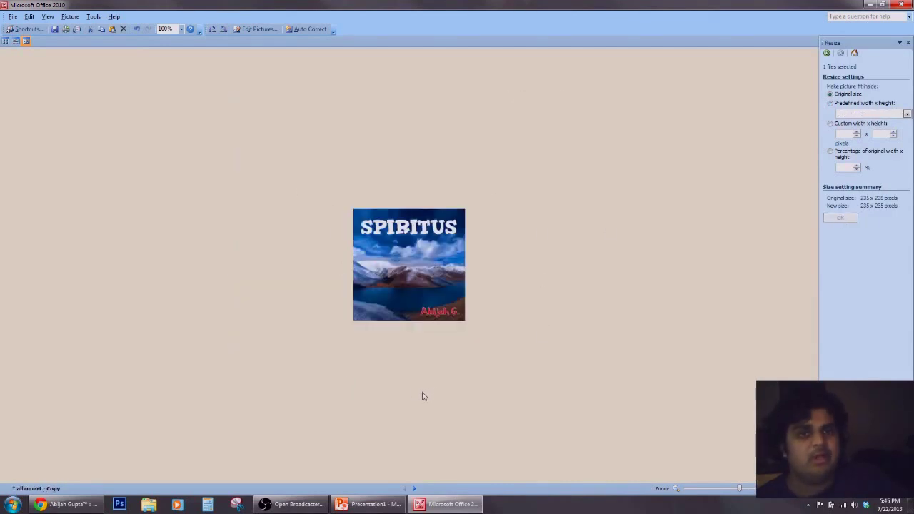
pyautogui.click(53, 30)
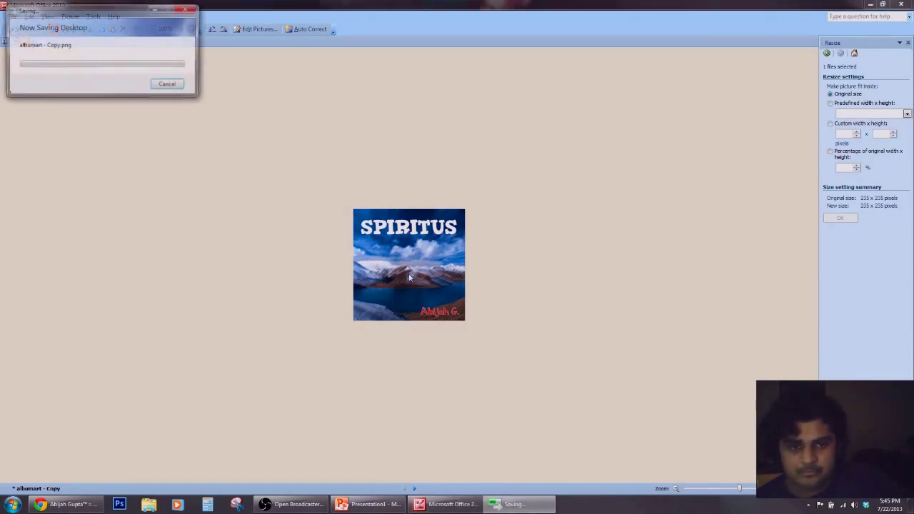
pyautogui.click(902, 5)
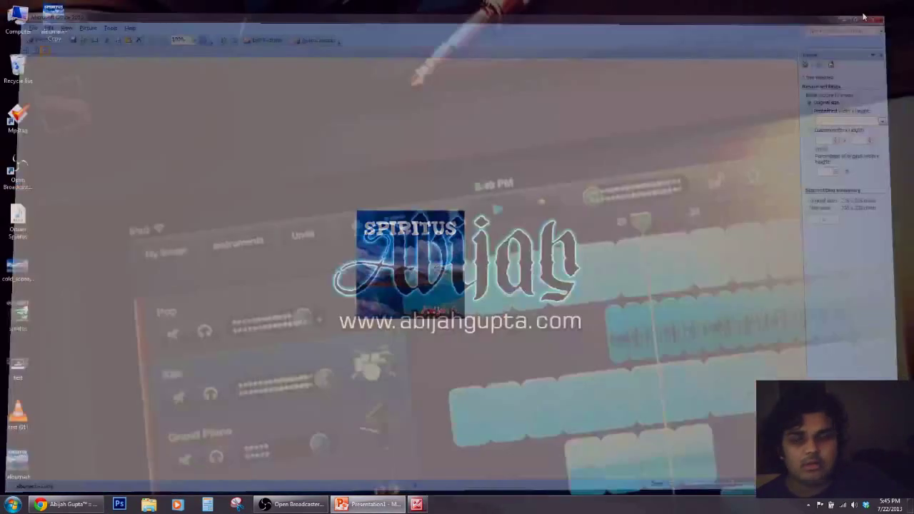
# View the resized albumart - Copy, compare it with the full-size albumart image, and close the viewer.
pyautogui.doubleClick(70, 18)
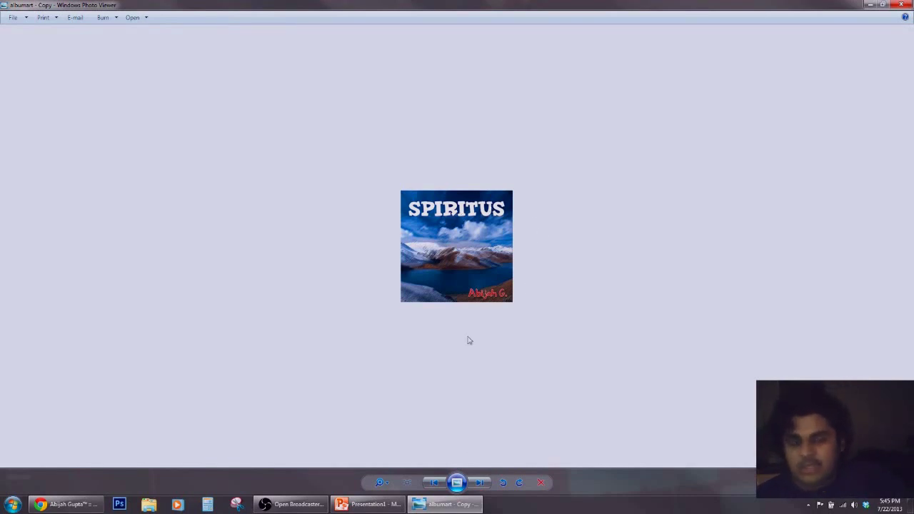
pyautogui.click(436, 484)
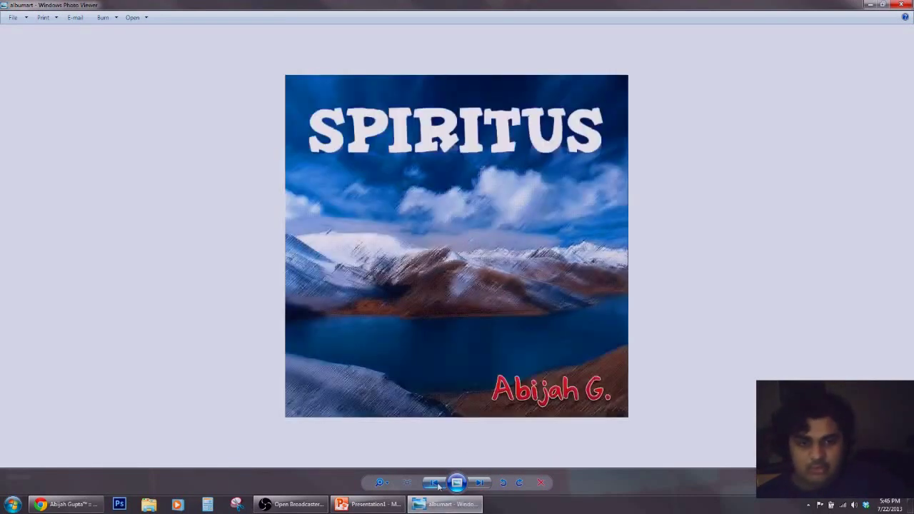
pyautogui.click(903, 4)
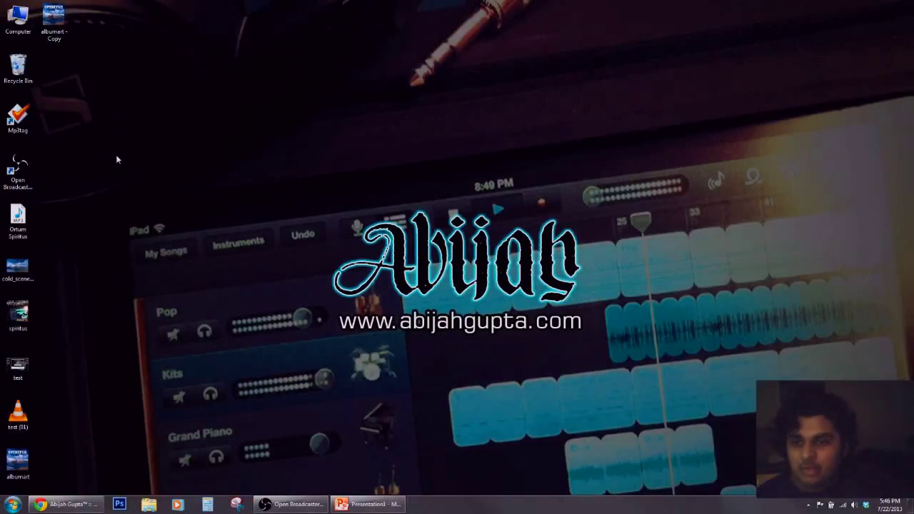
# Launch Mp3tag from the desktop.
pyautogui.click(28, 123)
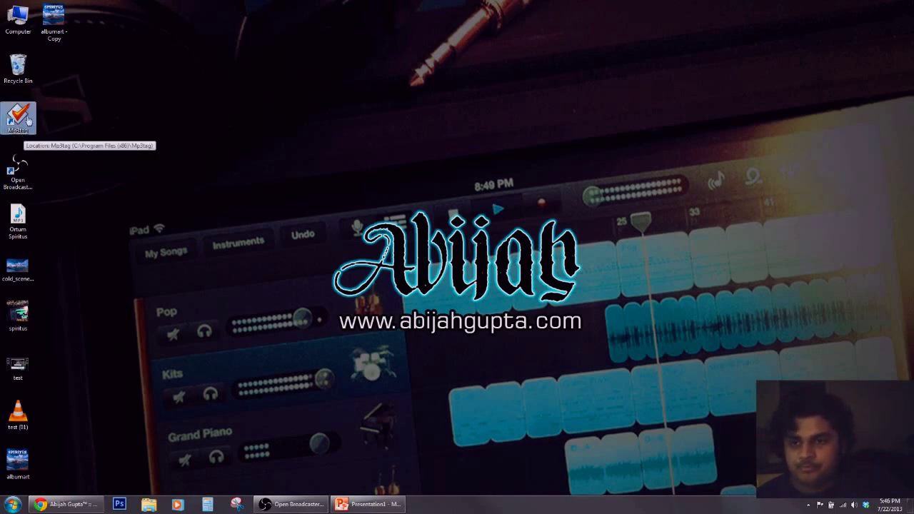
pyautogui.doubleClick(28, 122)
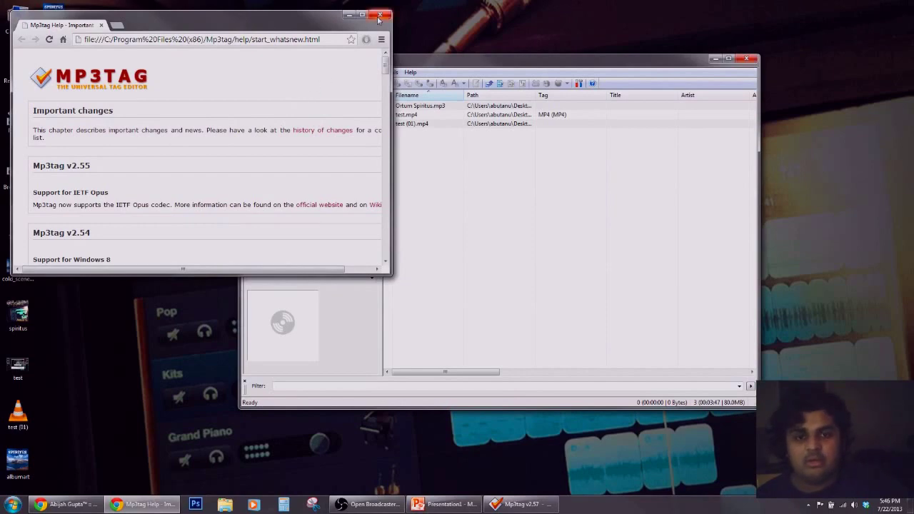
# Close the Mp3tag help window, load only the Ortum Spiritus MP3 from the desktop into Mp3tag, and select it.
pyautogui.click(378, 17)
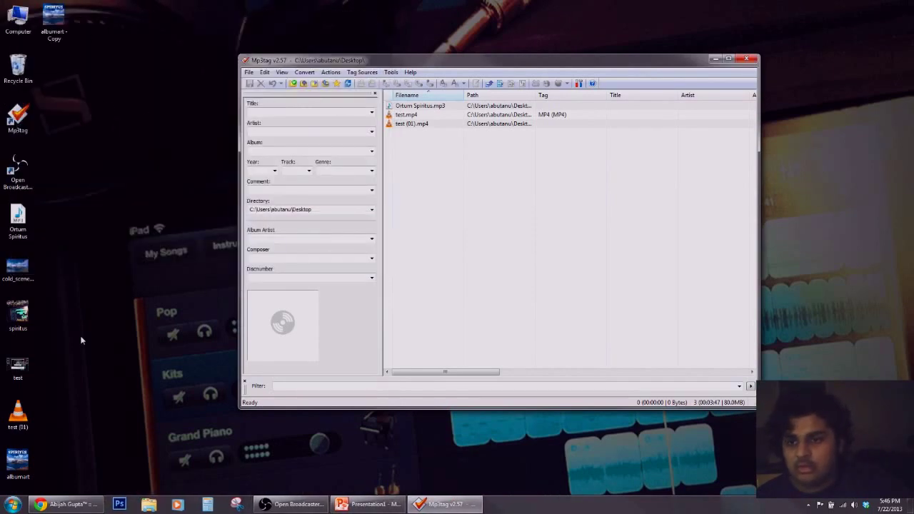
pyautogui.moveTo(18, 217); pyautogui.dragTo(517, 213)
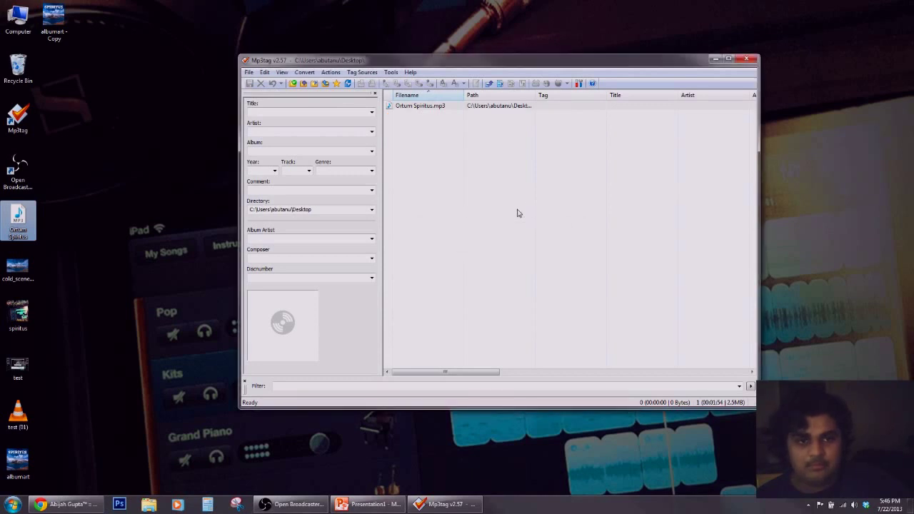
pyautogui.click(430, 109)
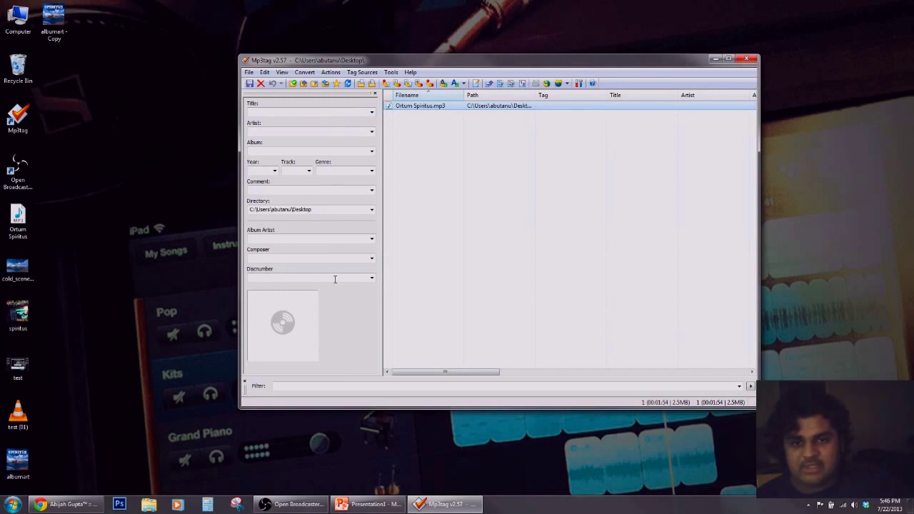
# Set the song's title to Ortum Spiritus and its album to Spiritus, and enter the artist's name.
pyautogui.click(327, 112)
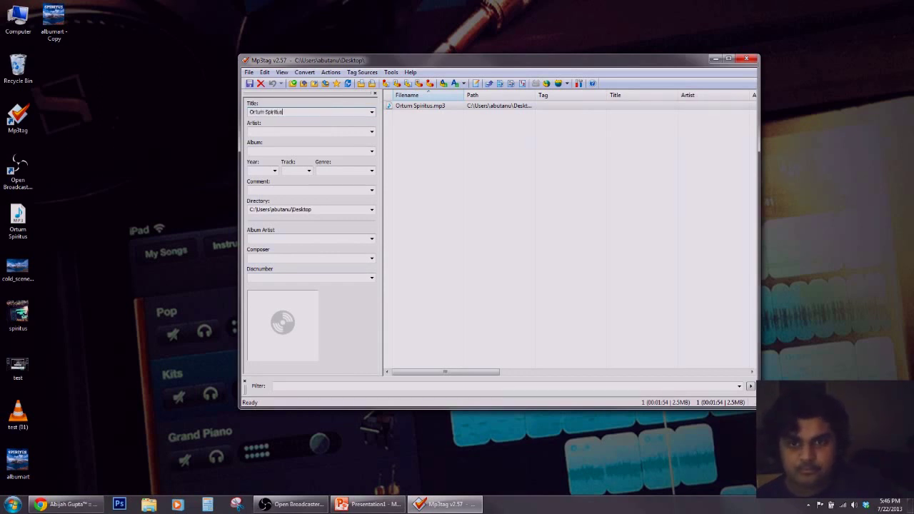
pyautogui.click(324, 131)
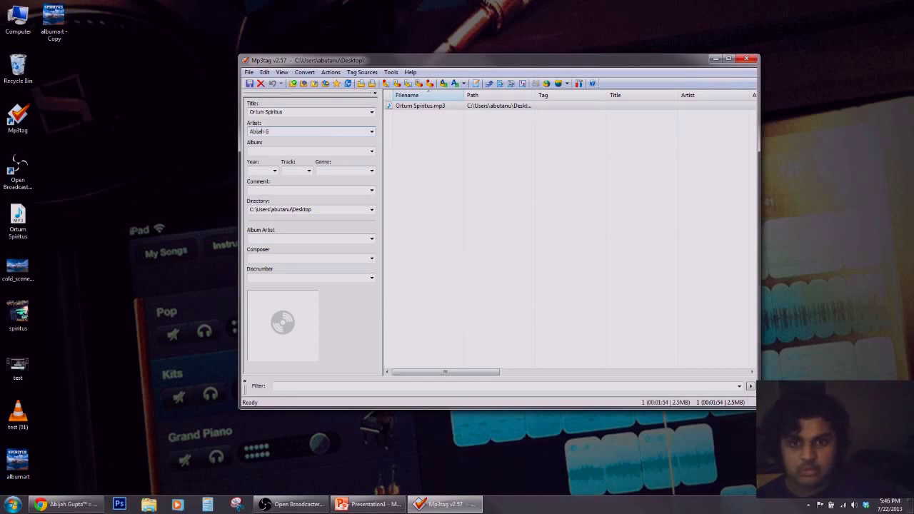
pyautogui.press('Tab')
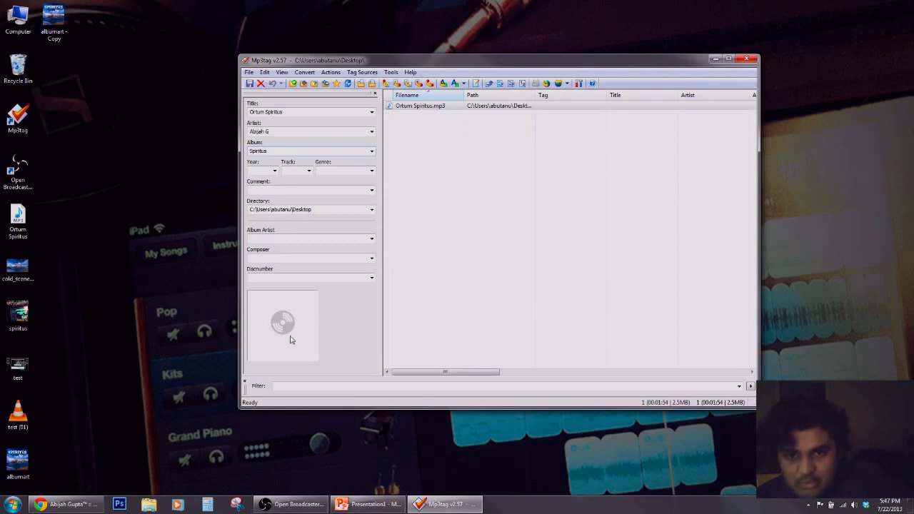
# Add the albumart - Copy PNG image from the desktop as the song's cover.
pyautogui.rightClick(301, 306)
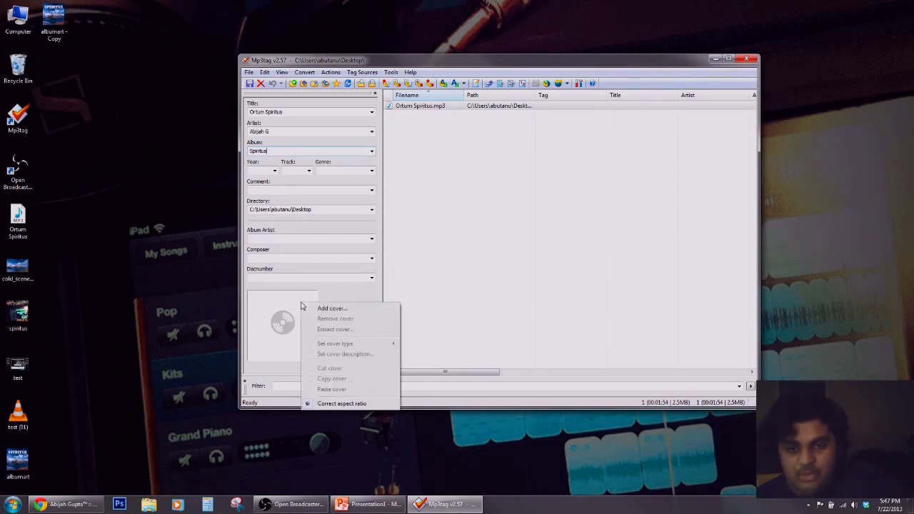
pyautogui.click(345, 309)
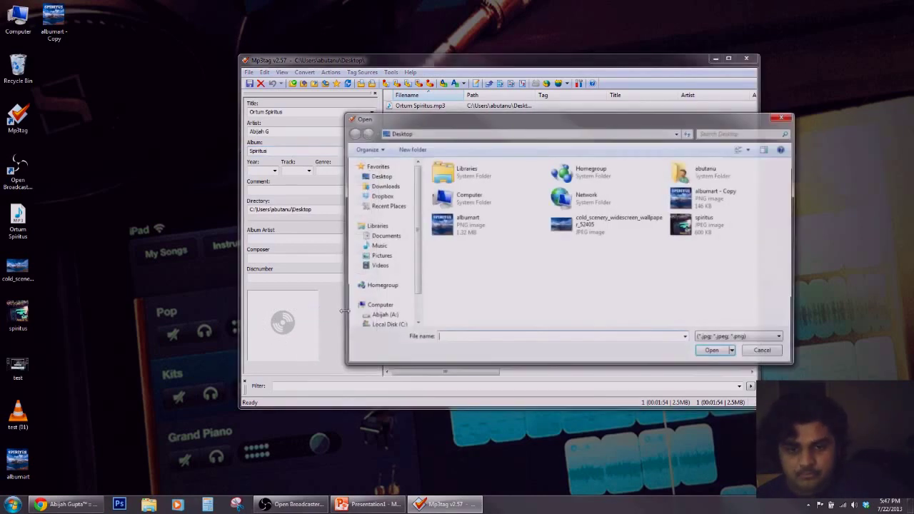
pyautogui.click(736, 201)
pyautogui.doubleClick(737, 200)
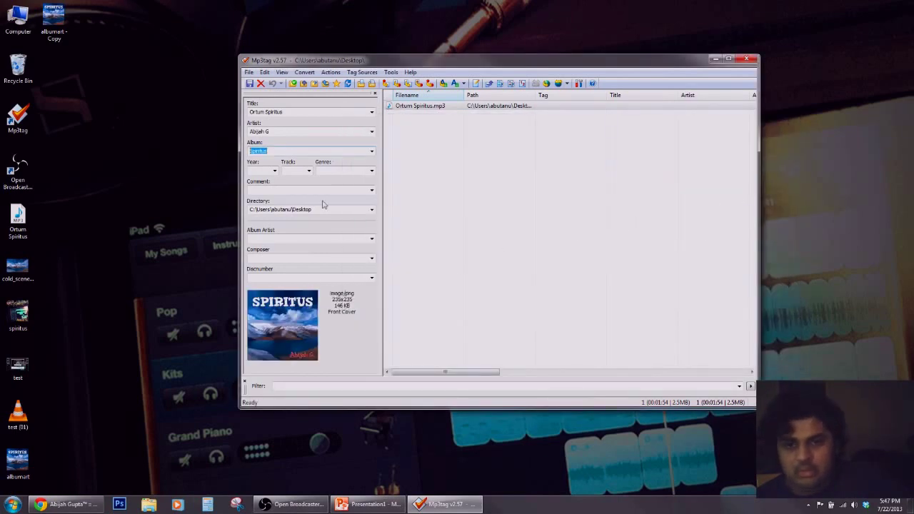
# Save the tag to the song file, dismiss the confirmation, and close Mp3tag.
pyautogui.click(250, 84)
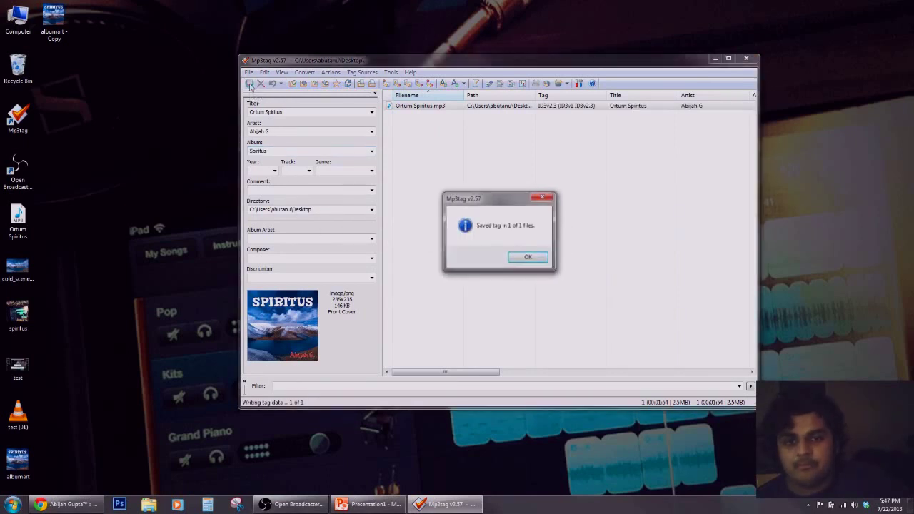
pyautogui.click(529, 258)
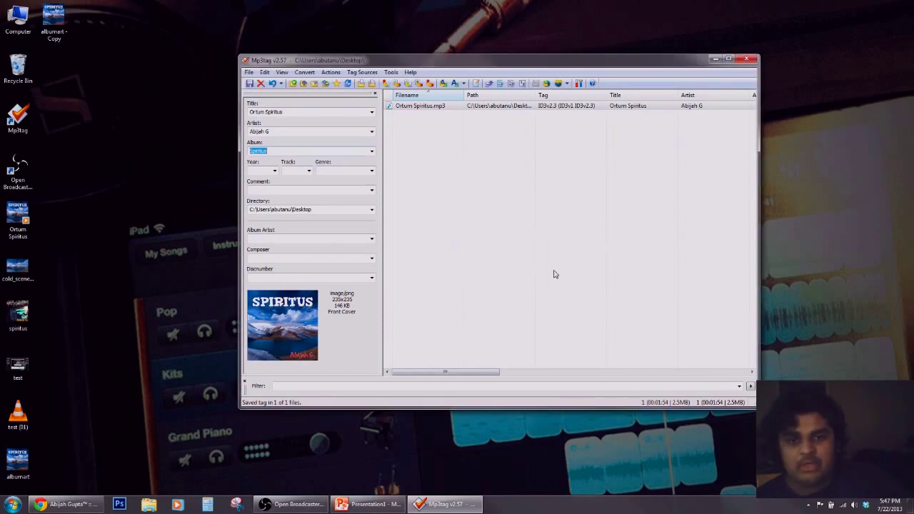
pyautogui.click(747, 60)
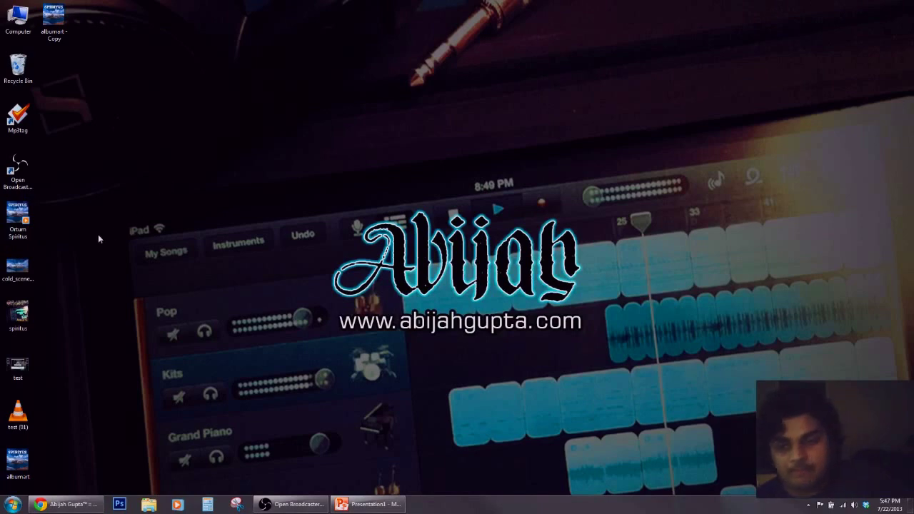
# Play the Ortum Spiritus song from the desktop in Windows Media Player to check its cover, and close the player.
pyautogui.click(22, 237)
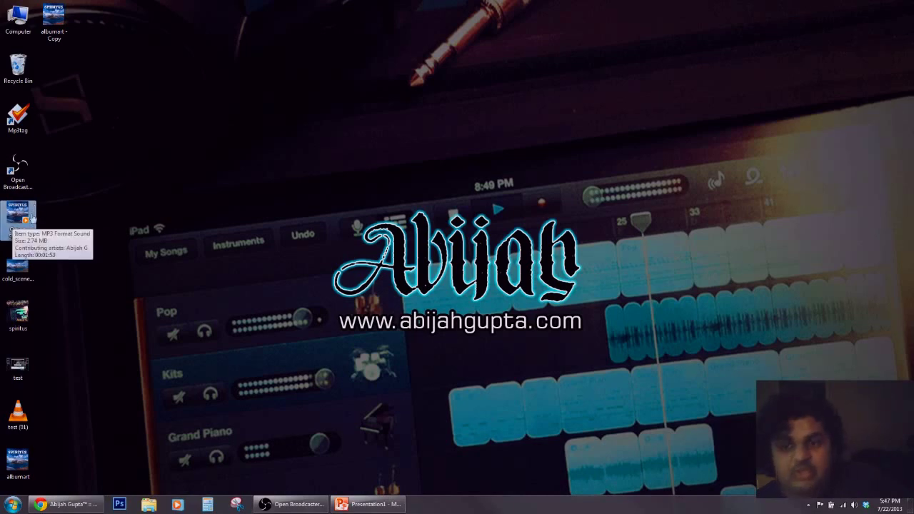
pyautogui.doubleClick(19, 229)
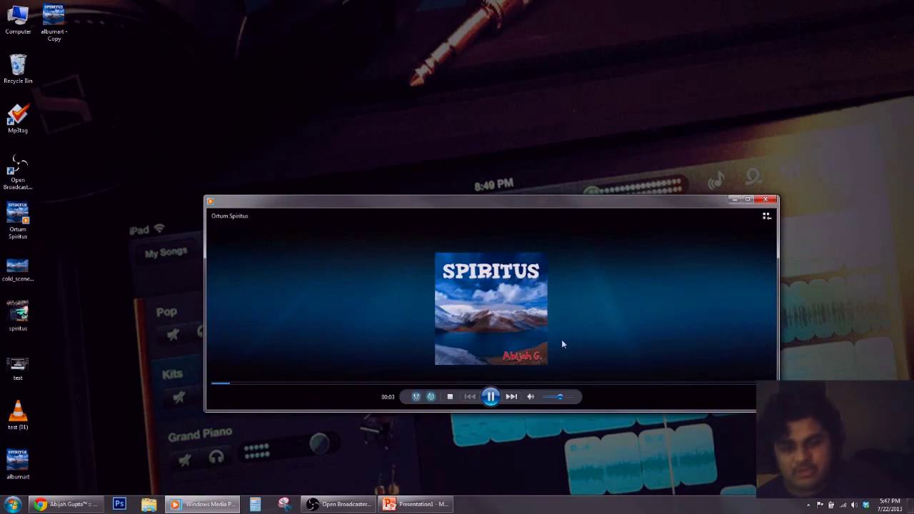
pyautogui.click(768, 201)
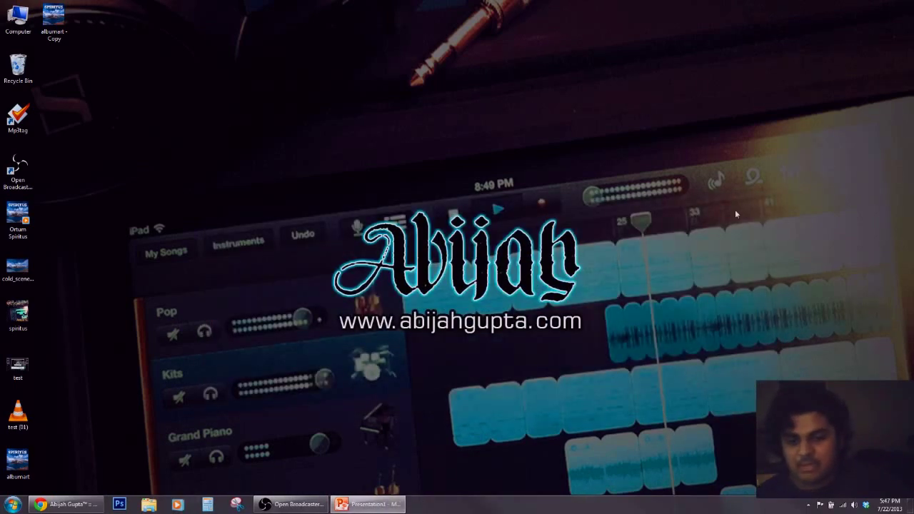
# Switch to PowerPoint to view the Spiritus cover slide, and minimize the presentation.
pyautogui.click(345, 506)
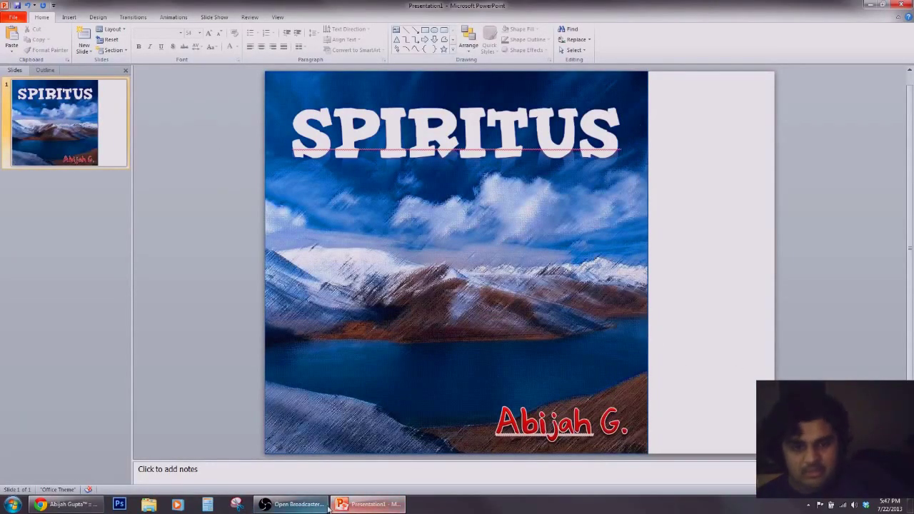
pyautogui.click(368, 506)
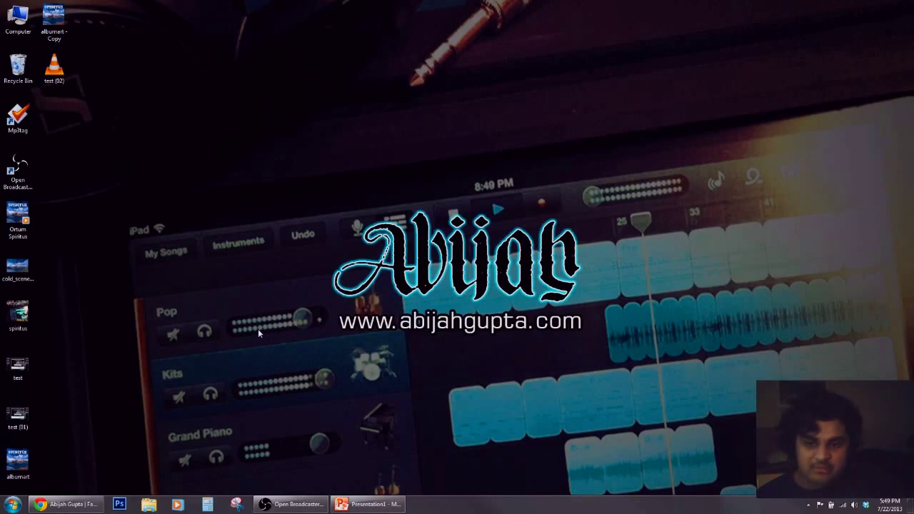
# Switch to Chrome, view the artist's Facebook page and official website, and minimize the browser.
pyautogui.click(68, 505)
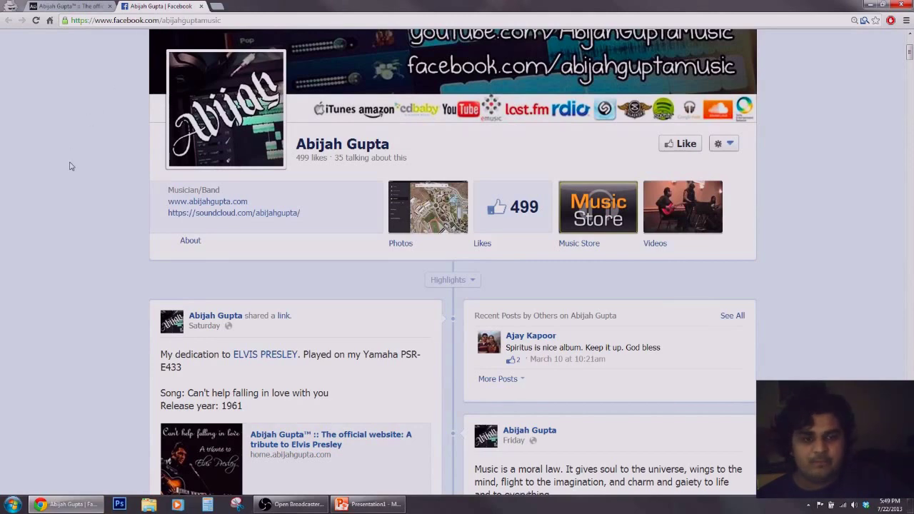
pyautogui.click(70, 5)
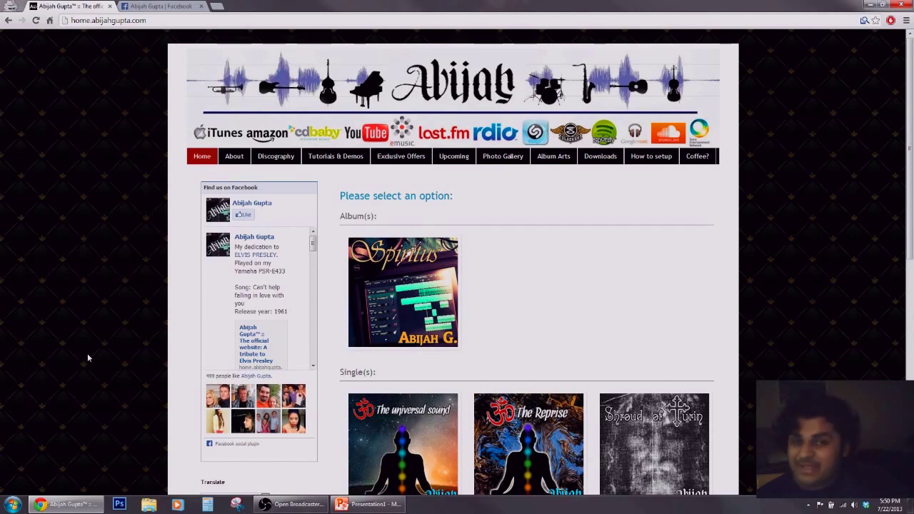
pyautogui.click(67, 505)
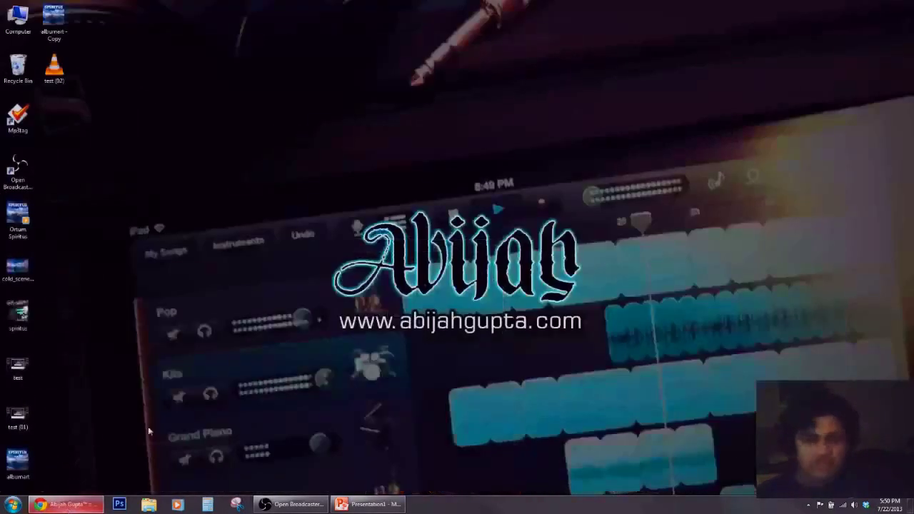